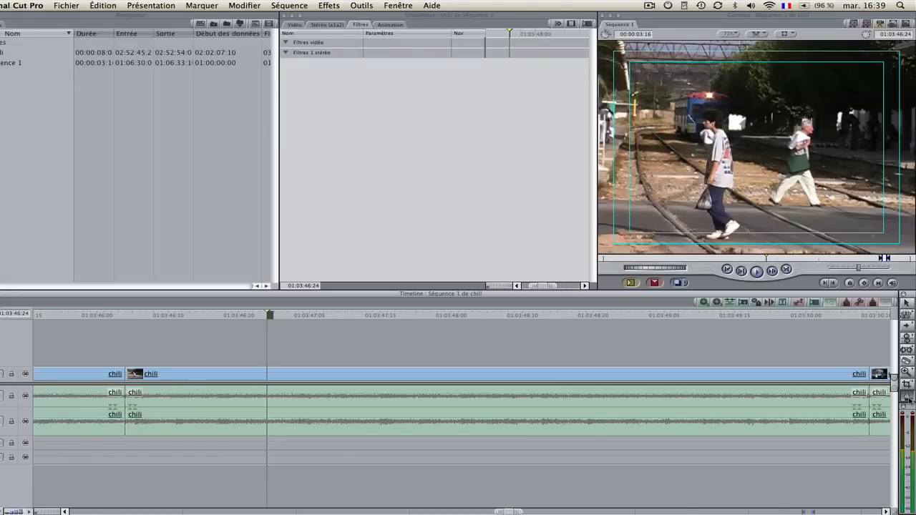
# Try the Selection and Pen tools with the tool palette moved over the viewer, and return the palette beside the timeline
pyautogui.moveTo(909, 296); pyautogui.dragTo(401, 89)
pyautogui.moveTo(459, 416); pyautogui.dragTo(527, 445)
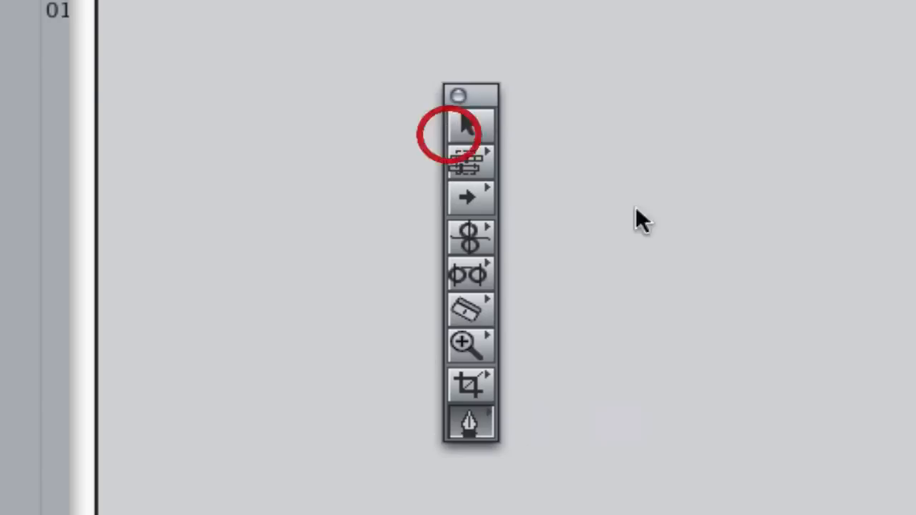
pyautogui.press('a')
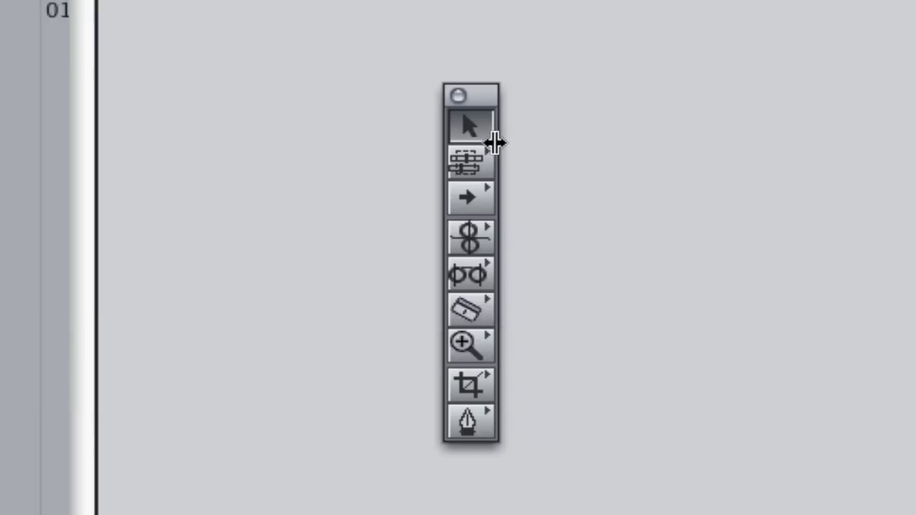
pyautogui.press('p')
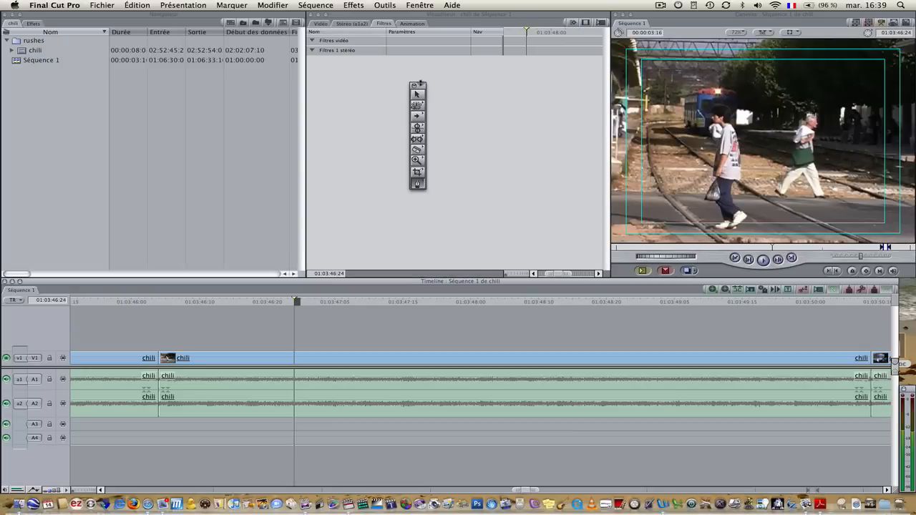
pyautogui.moveTo(420, 83); pyautogui.dragTo(911, 272)
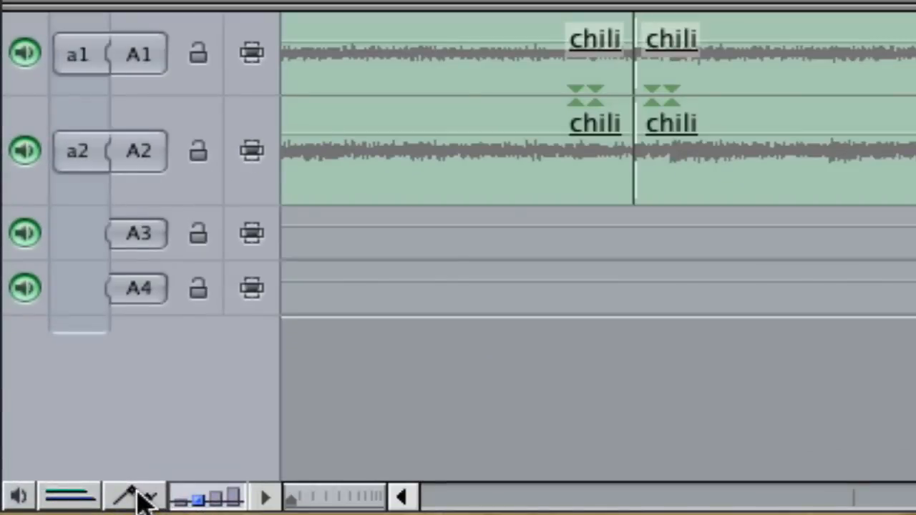
# Show the clip overlays and add five volume keyframes with the Pen tool on the second chili clip, from about 01:03:46:08 to 01:03:48:06
pyautogui.click(140, 499)
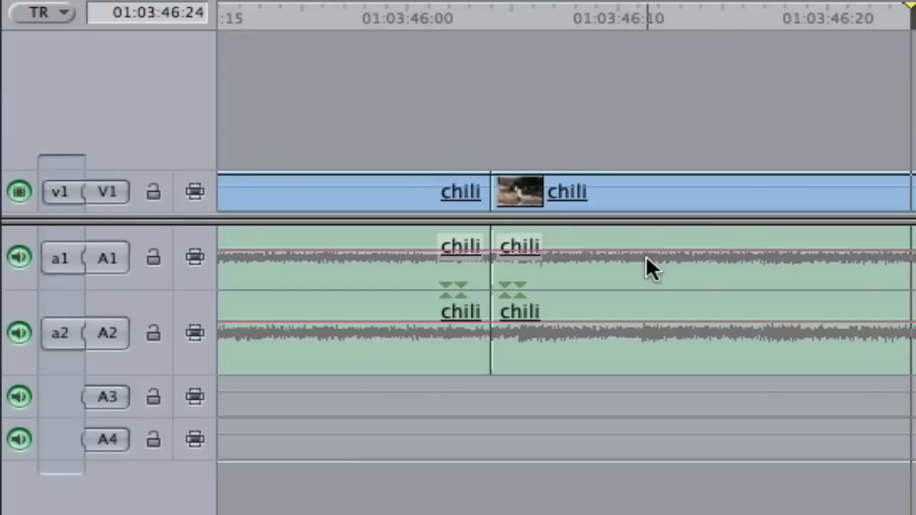
pyautogui.click(587, 252)
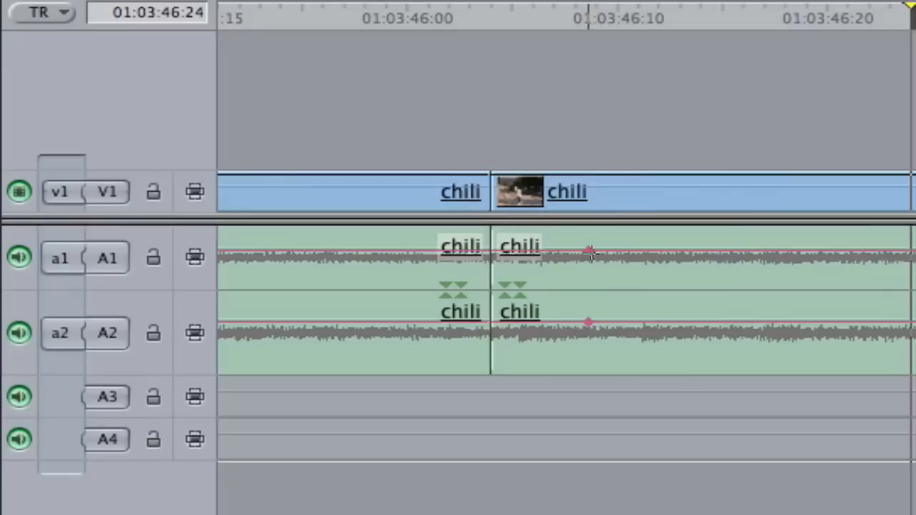
pyautogui.click(798, 255)
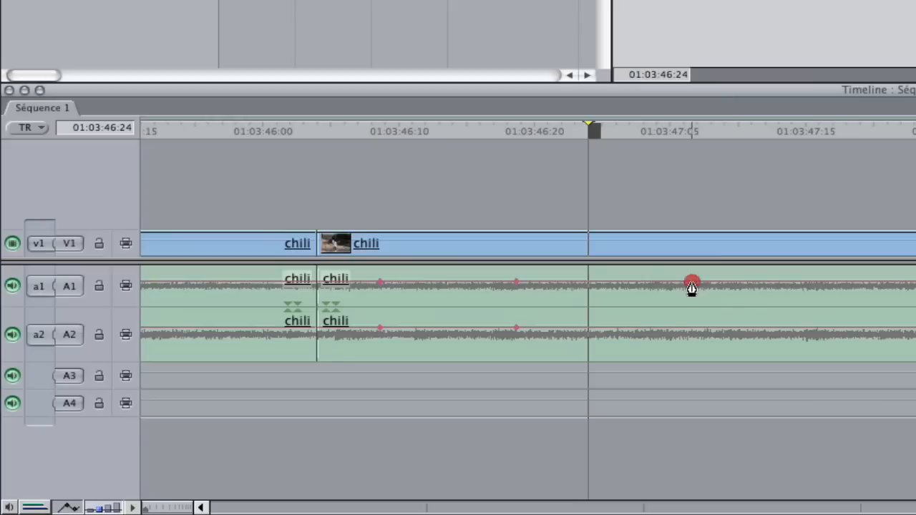
pyautogui.click(691, 284)
pyautogui.click(874, 285)
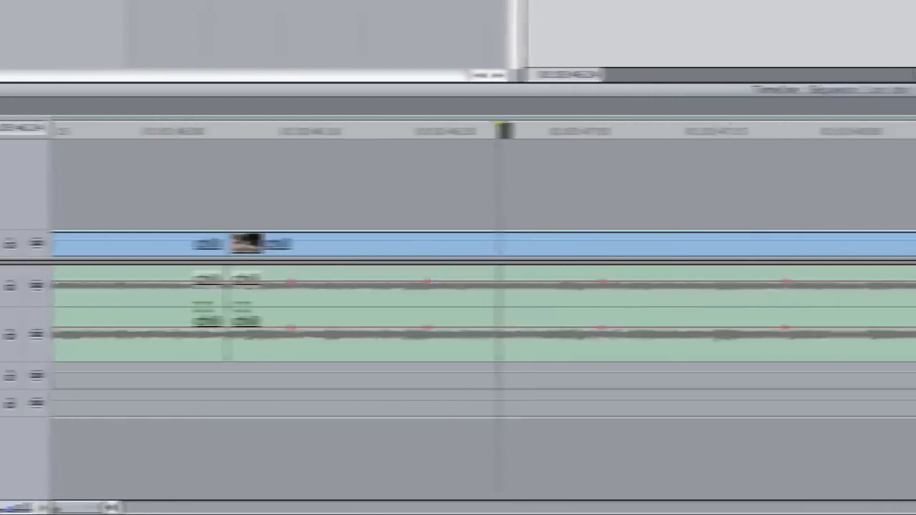
pyautogui.click(915, 282)
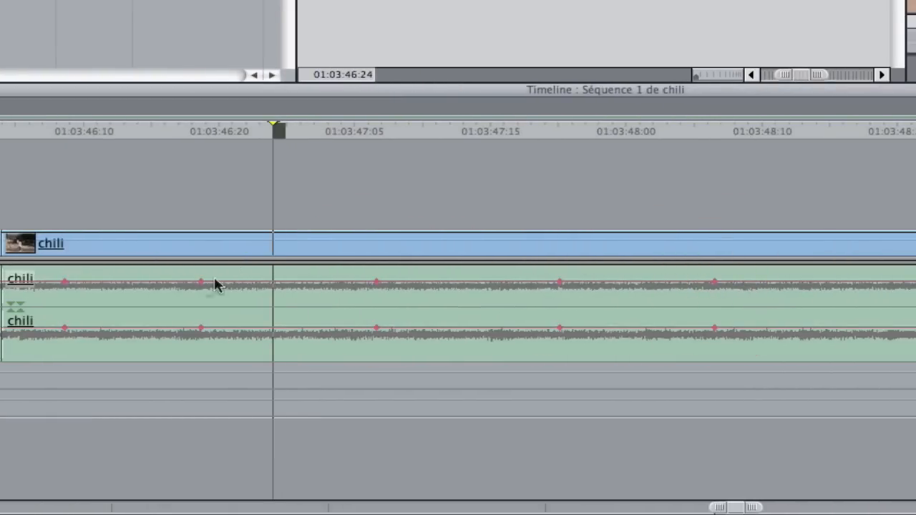
# Raise the volume segment between the second and third keyframes and lower the segment between the fourth and fifth
pyautogui.press('a')
pyautogui.moveTo(286, 282); pyautogui.dragTo(285, 269)
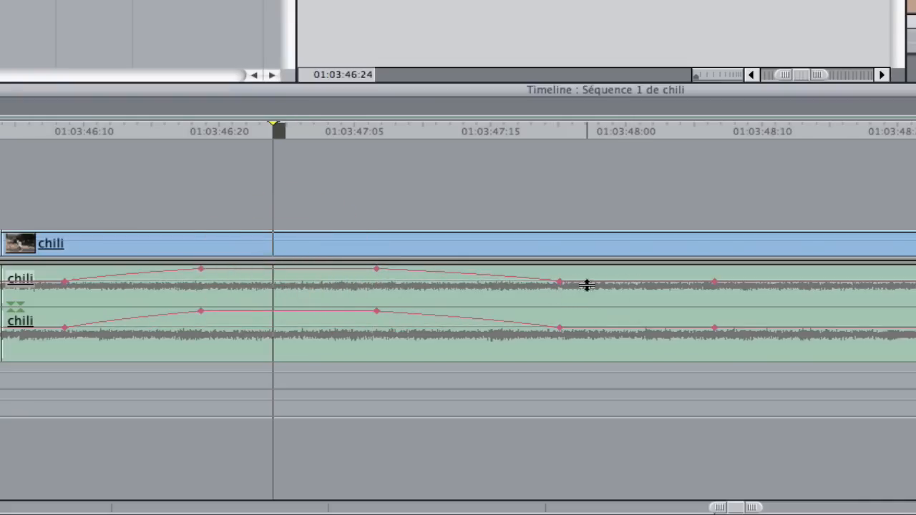
pyautogui.moveTo(587, 284); pyautogui.dragTo(587, 296)
pyautogui.press('p')
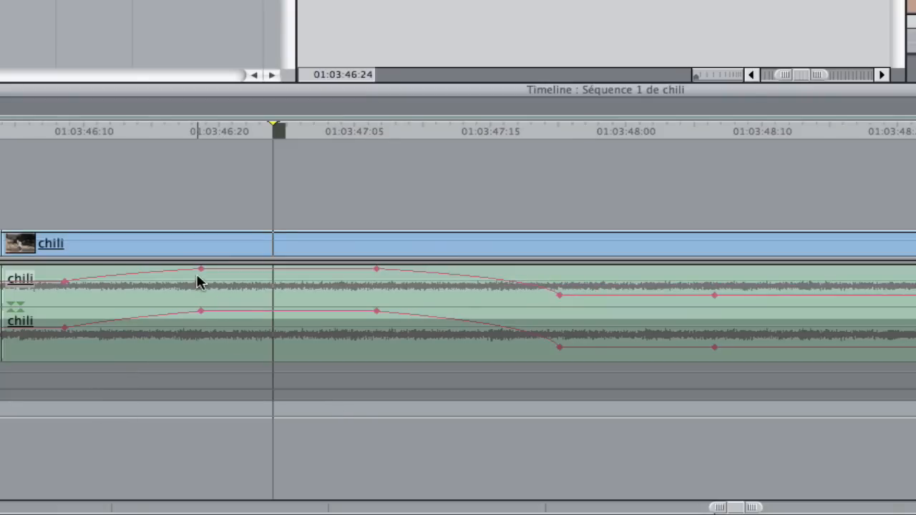
# Delete all five volume keyframes from the chili clip's audio with the Pen tool
pyautogui.press('alt')
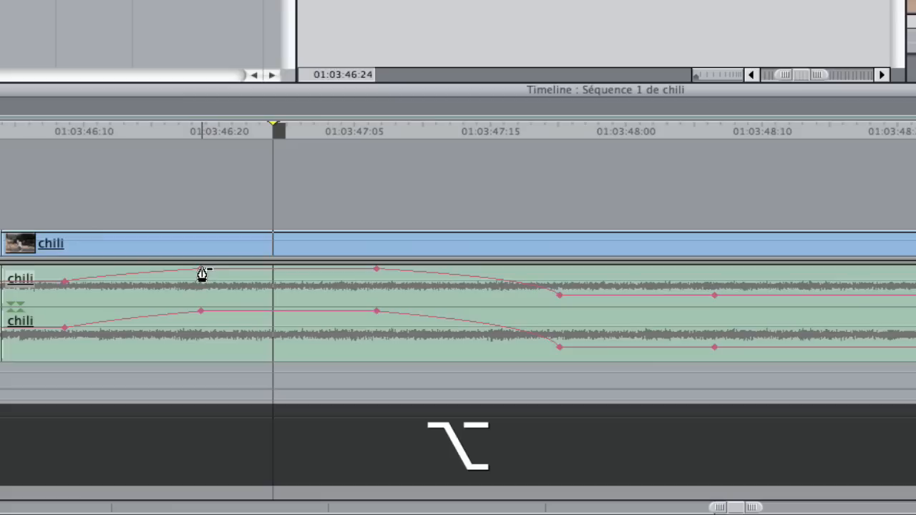
pyautogui.click(202, 273)
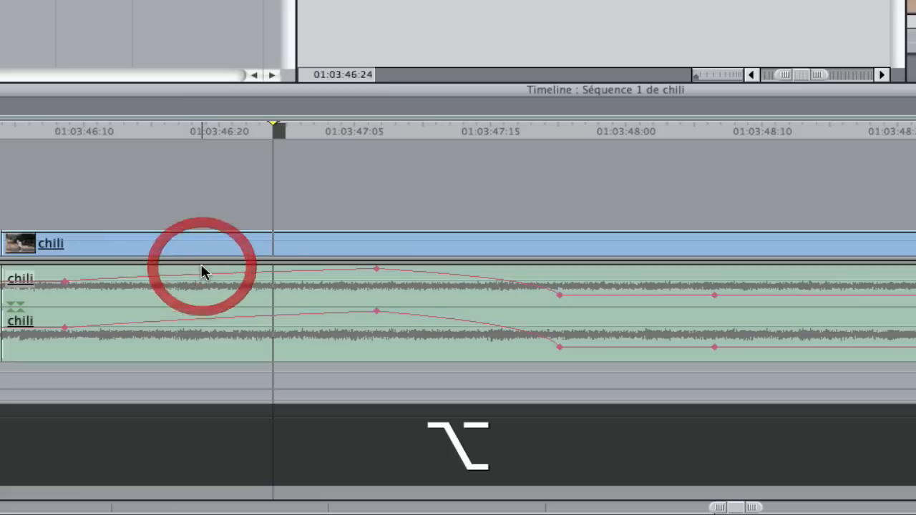
pyautogui.click(378, 272)
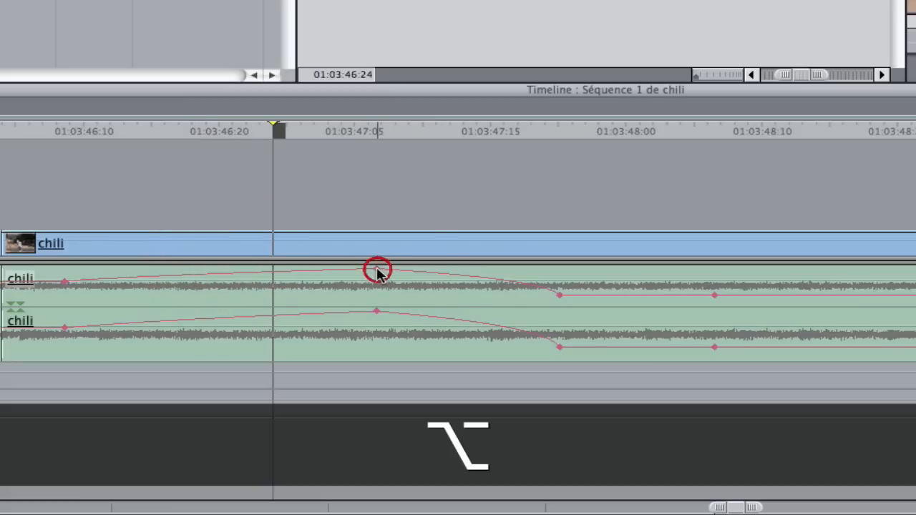
pyautogui.click(559, 298)
pyautogui.click(714, 295)
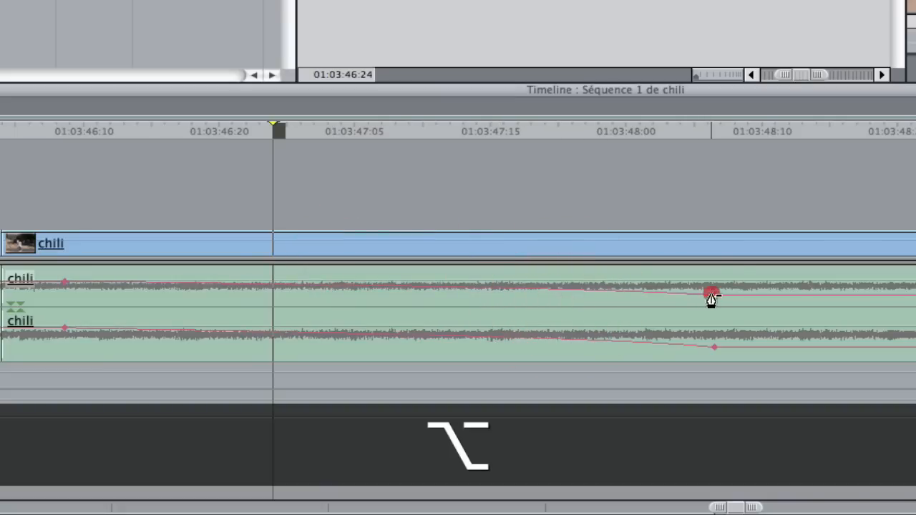
pyautogui.click(64, 283)
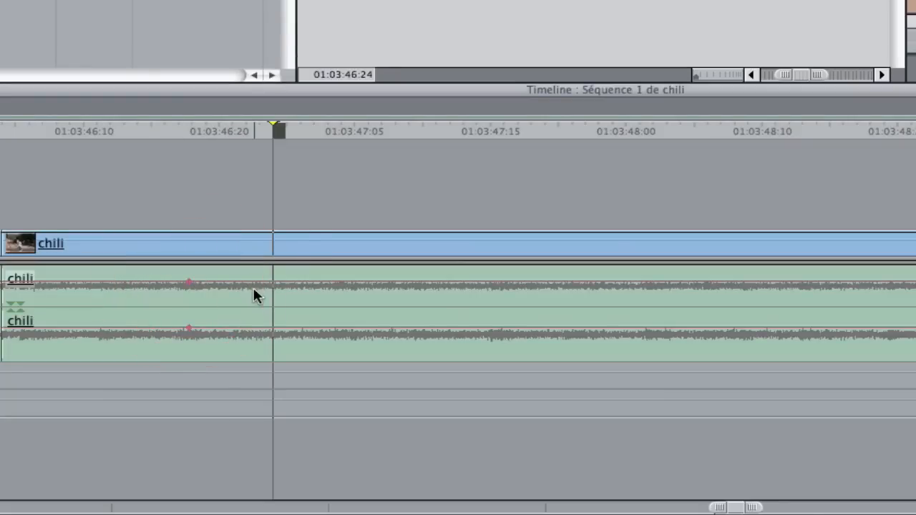
# Set four new volume keyframes from about 01:03:46:18 to 01:03:47:17 and raise the segment between the middle two
pyautogui.click(273, 284)
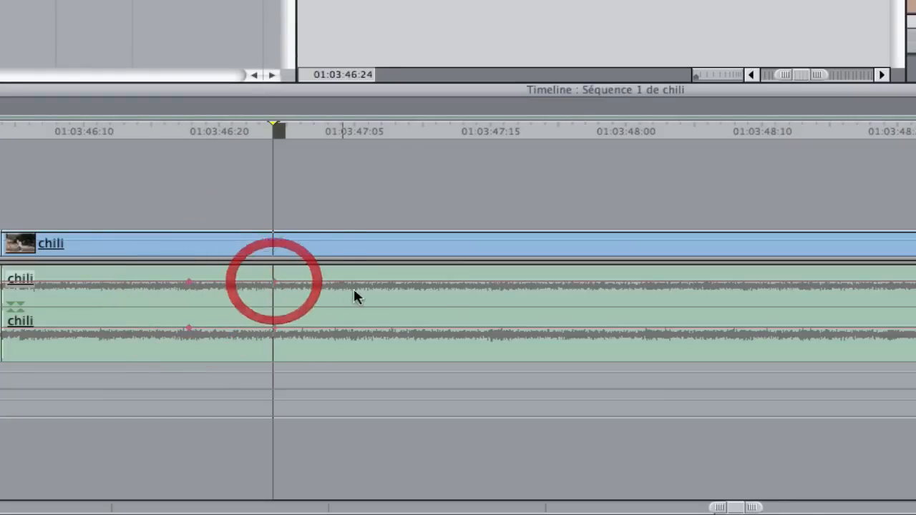
pyautogui.click(392, 283)
pyautogui.click(517, 284)
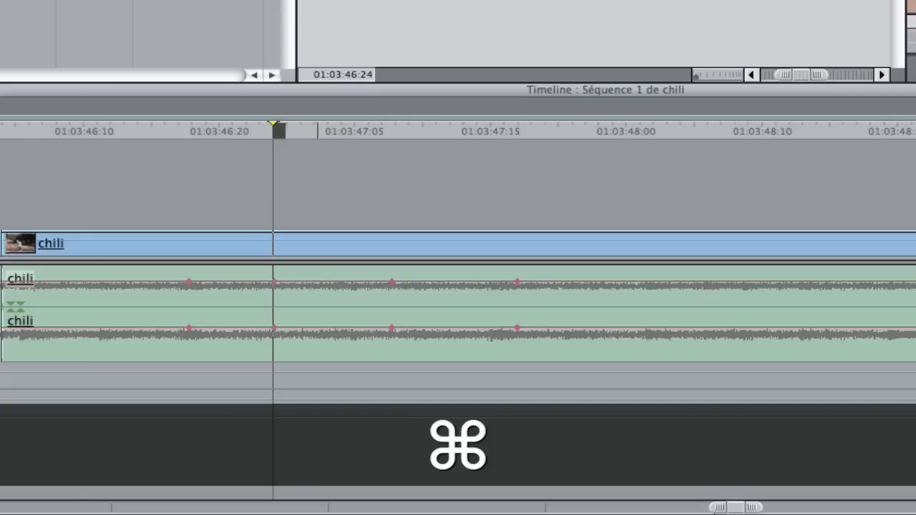
pyautogui.moveTo(333, 283); pyautogui.dragTo(332, 270)
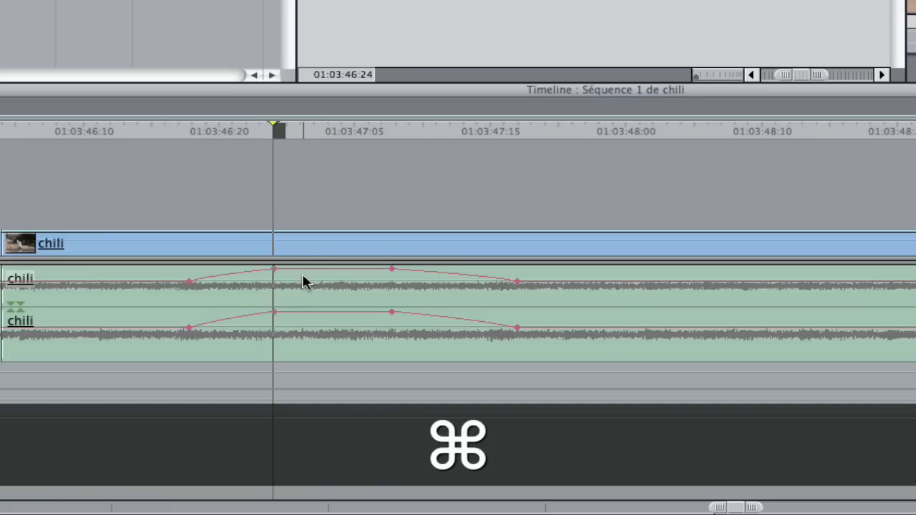
# Add four more volume keyframes on the chili clip's audio from about 01:03:47:23 to 01:03:48:09
pyautogui.click(599, 283)
pyautogui.click(632, 283)
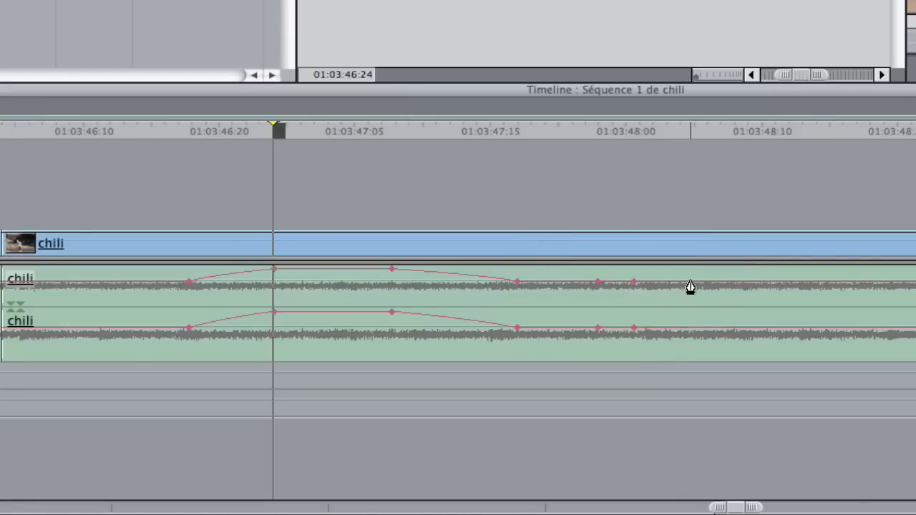
pyautogui.click(690, 284)
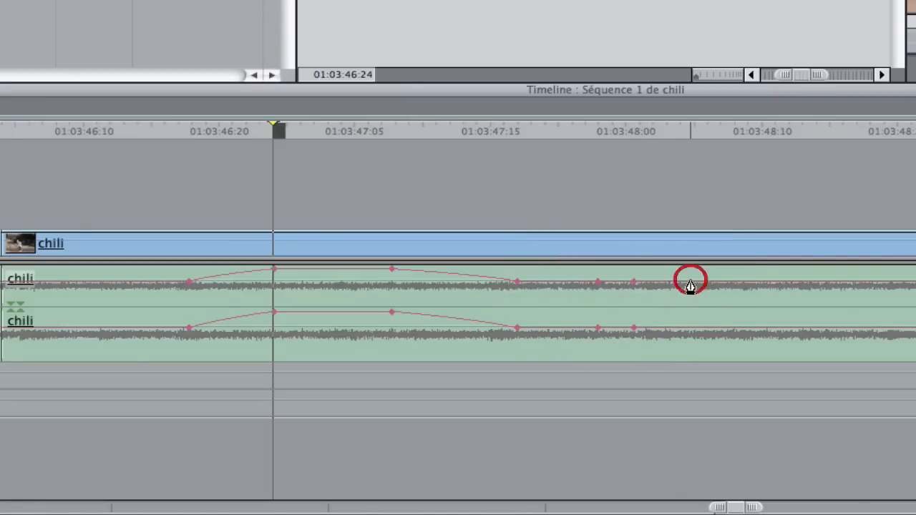
pyautogui.click(747, 283)
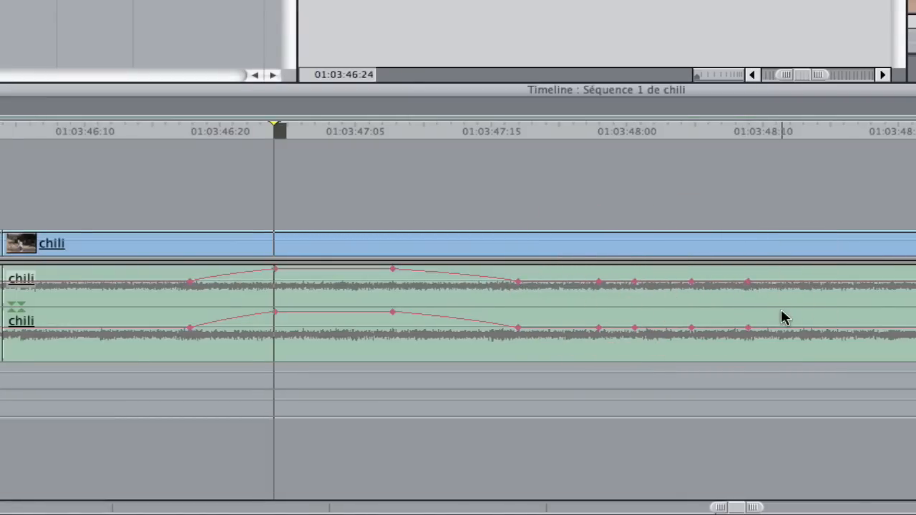
# Raise the volume between the middle two of the newest keyframes and lower the flat segment before that group
pyautogui.press('super')
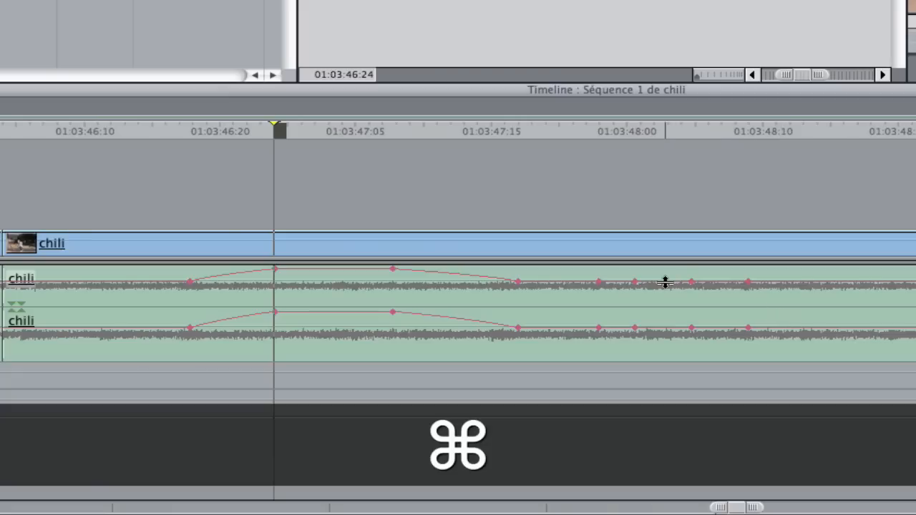
pyautogui.moveTo(665, 282); pyautogui.dragTo(665, 269)
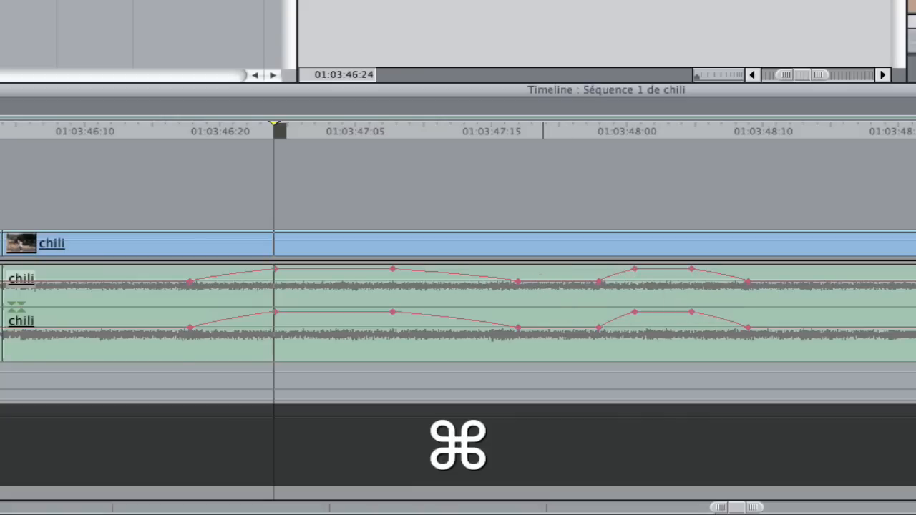
pyautogui.moveTo(558, 282); pyautogui.dragTo(558, 293)
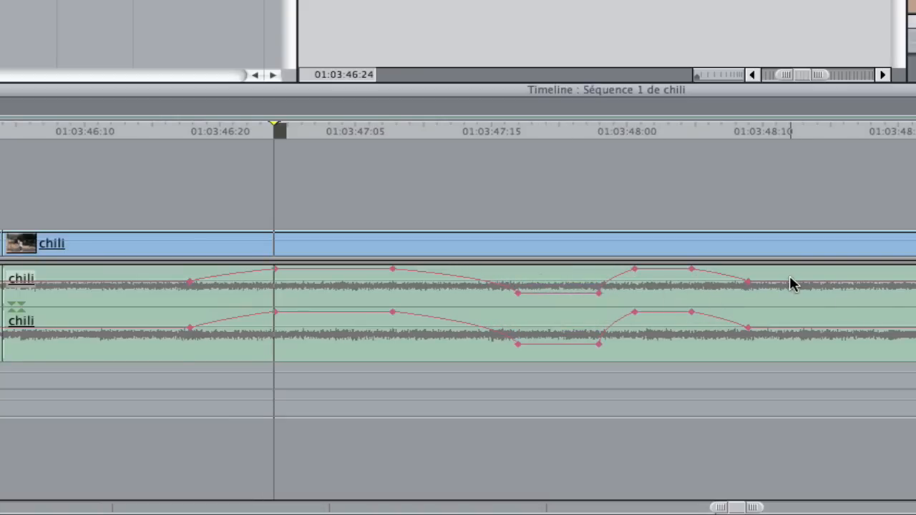
# Add another four volume keyframes after 01:03:48:10 and slightly raise the segment between the middle two
pyautogui.click(790, 283)
pyautogui.click(830, 284)
pyautogui.click(890, 286)
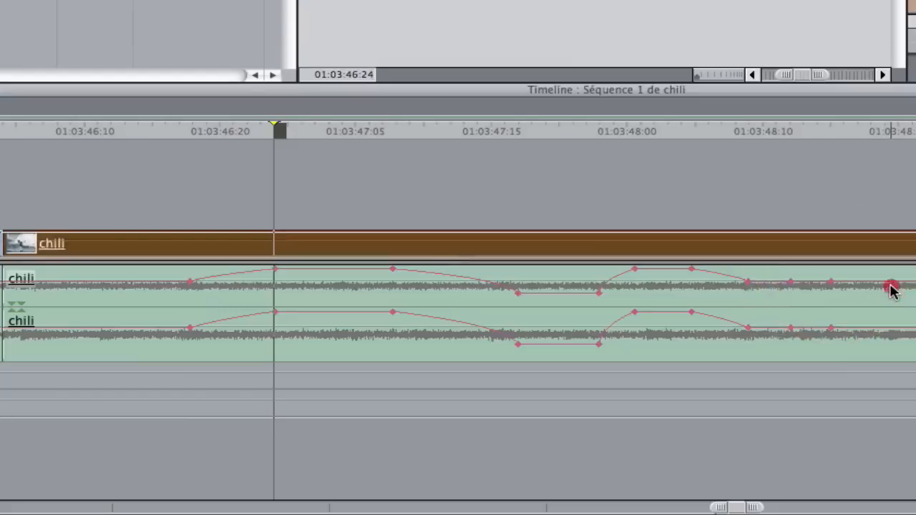
pyautogui.click(884, 283)
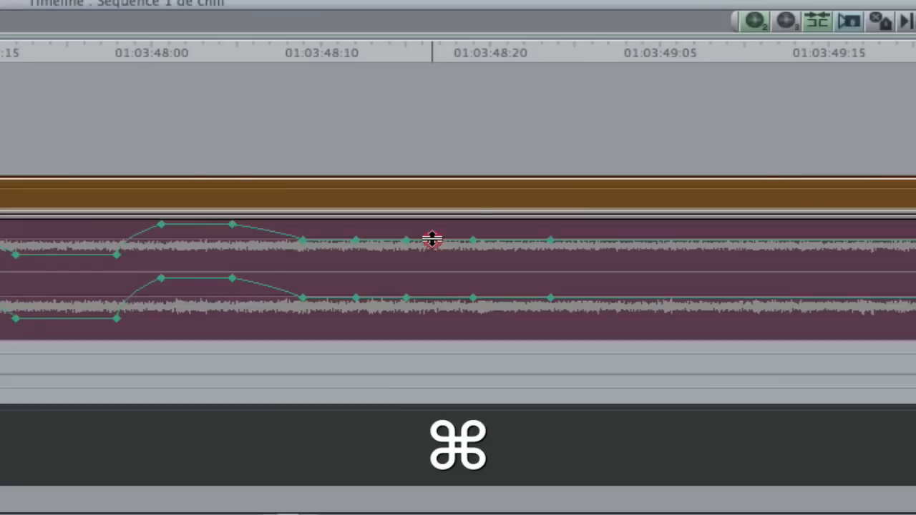
pyautogui.moveTo(432, 239); pyautogui.dragTo(371, 257)
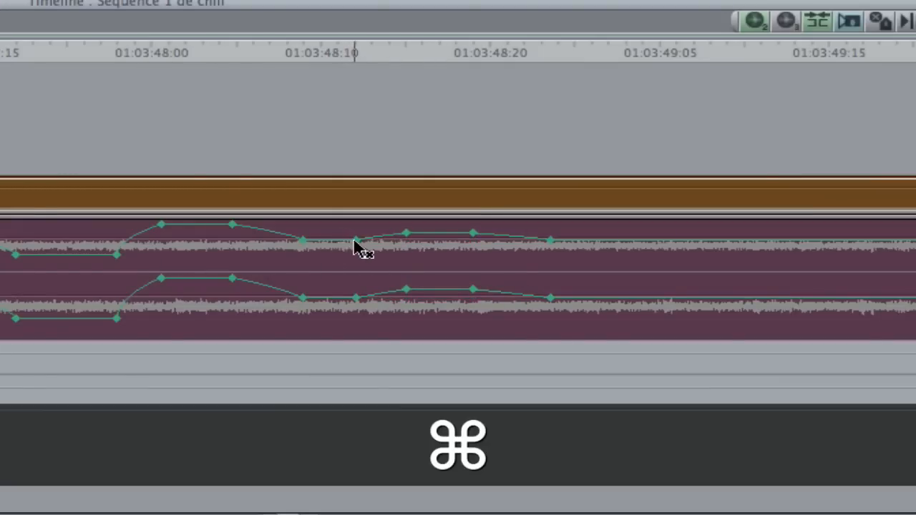
# Lower the flat volume segment between the second and third humps to -8 dB and deselect the clip
pyautogui.keyDown('super'); pyautogui.click(355, 257); pyautogui.keyUp('super')
pyautogui.keyDown('super'); pyautogui.click(353, 225); pyautogui.keyUp('super')
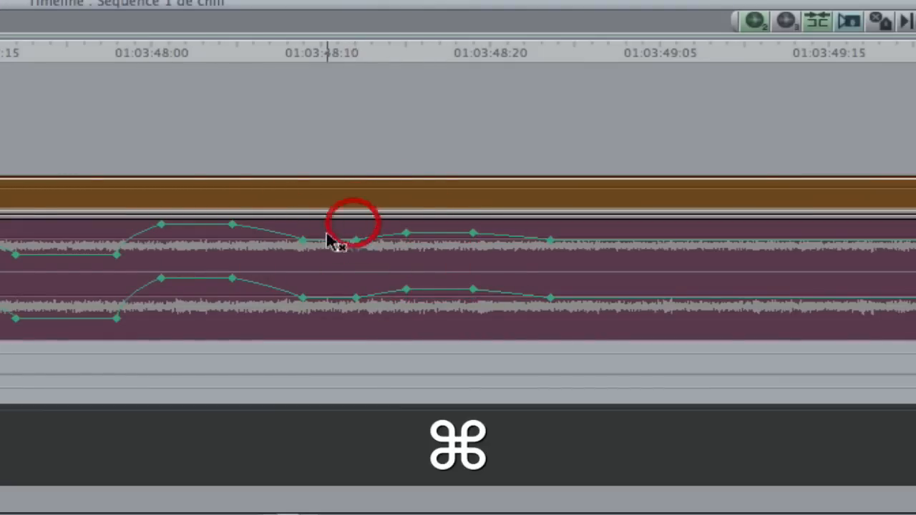
pyautogui.moveTo(327, 242); pyautogui.dragTo(328, 248)
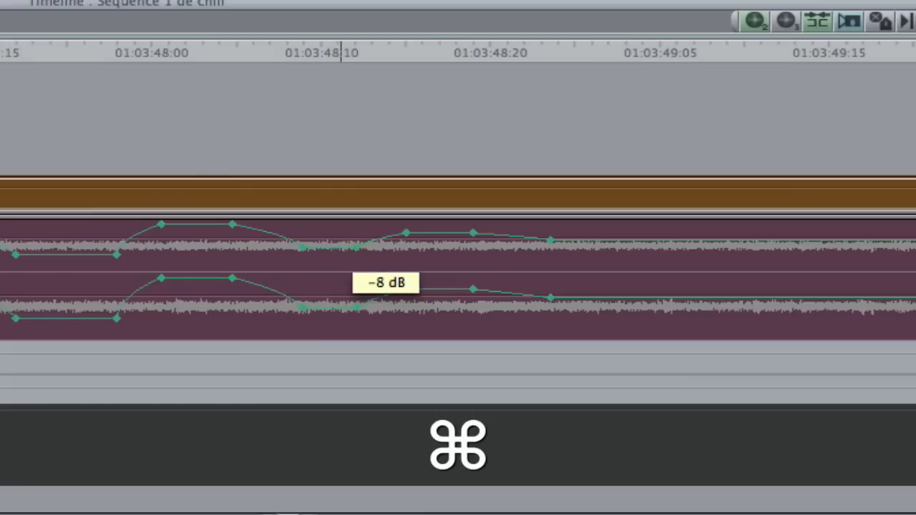
pyautogui.click(602, 390)
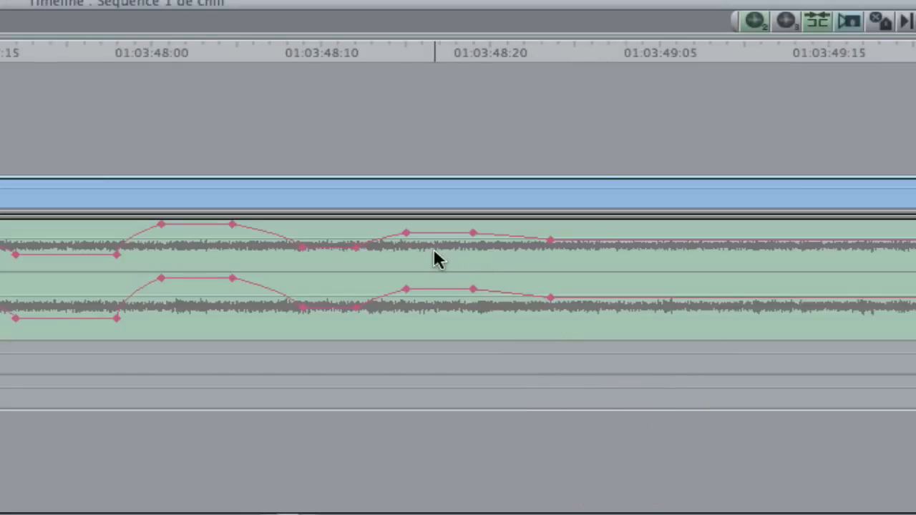
# Delete the first peak keyframe of the third volume hump and move its remaining peak keyframe lower and earlier
pyautogui.keyDown('alt'); pyautogui.click(406, 233); pyautogui.keyUp('alt')
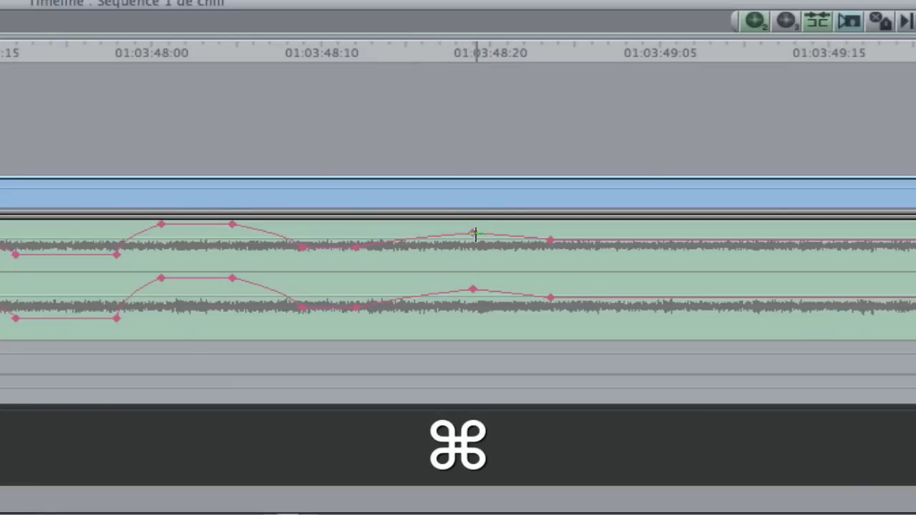
pyautogui.press('a')
pyautogui.moveTo(474, 233); pyautogui.dragTo(441, 275)
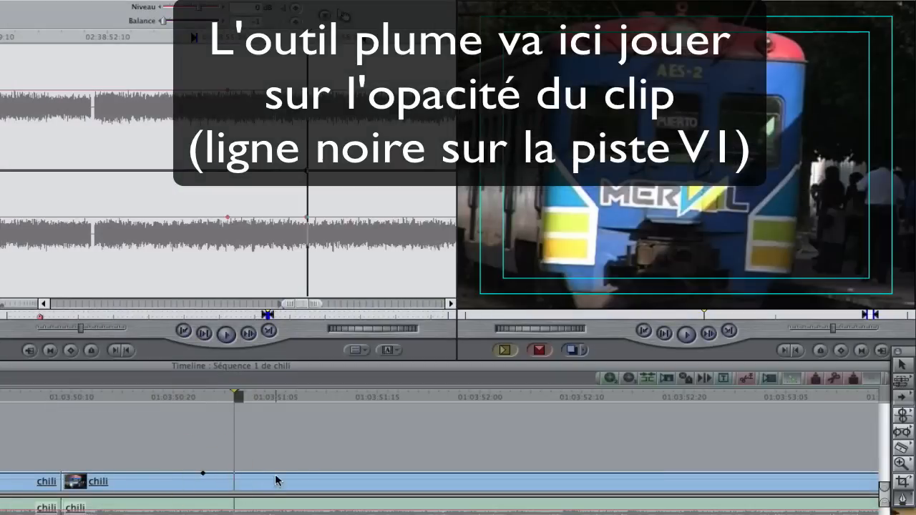
# Add four more opacity keyframes on the V1 chili clip, spaced out after the existing one, between about 01:03:51:05 and 01:03:52:05
pyautogui.click(272, 474)
pyautogui.click(345, 473)
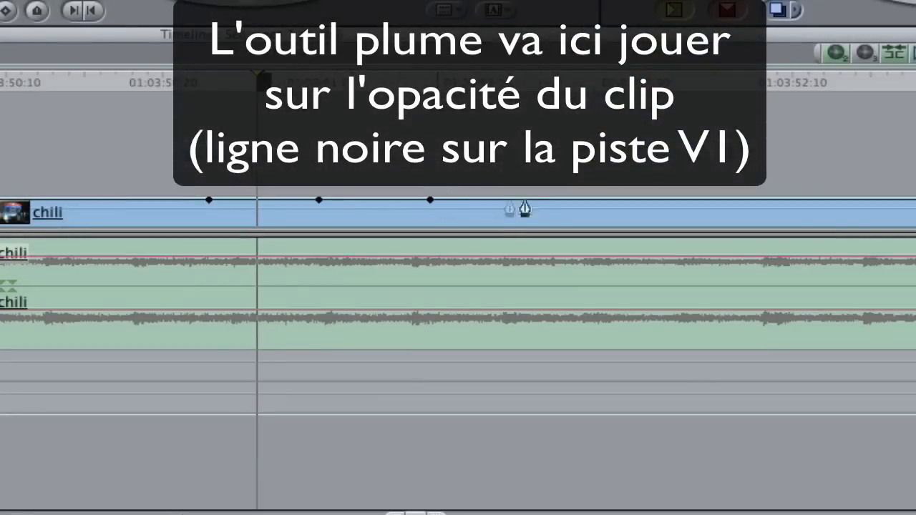
pyautogui.click(571, 200)
pyautogui.click(728, 200)
# Lower the opacity segments between the third and fourth and the first and second keyframes, and slightly raise the third-to-fourth segment
pyautogui.press('super')
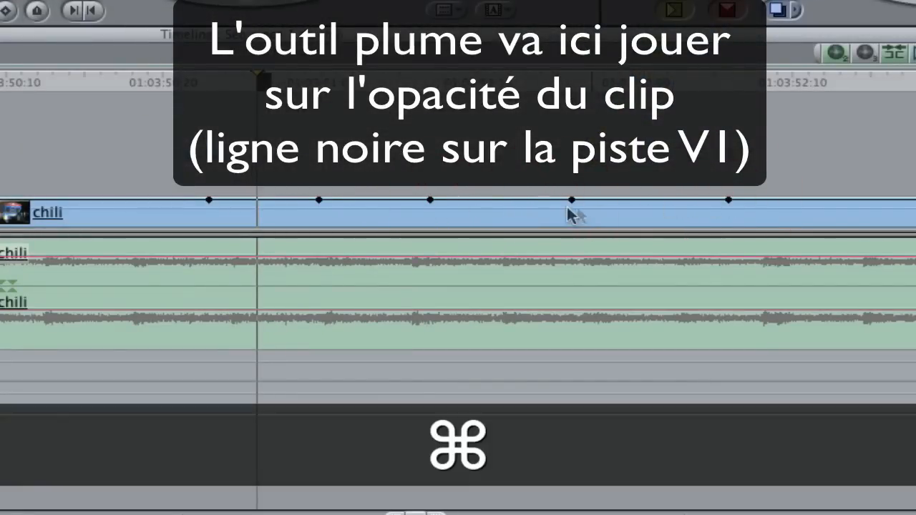
pyautogui.moveTo(478, 202); pyautogui.dragTo(478, 212)
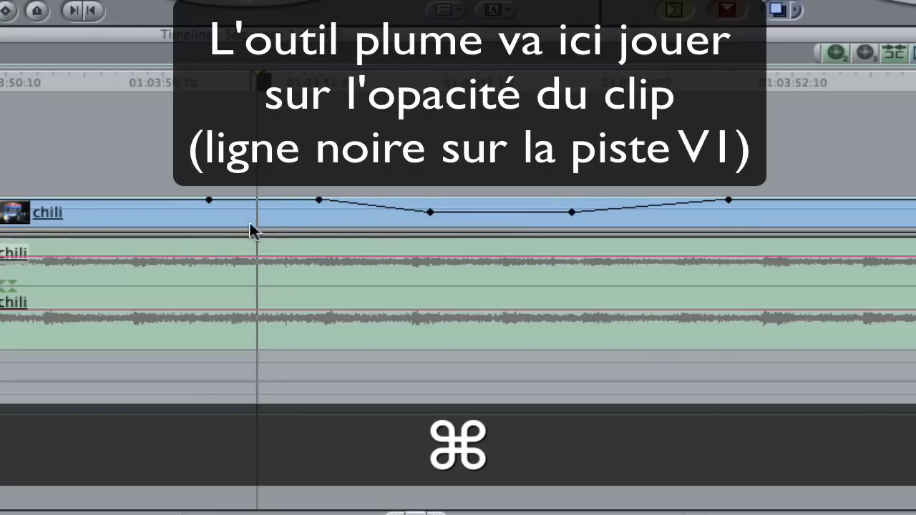
pyautogui.moveTo(256, 199); pyautogui.dragTo(256, 208)
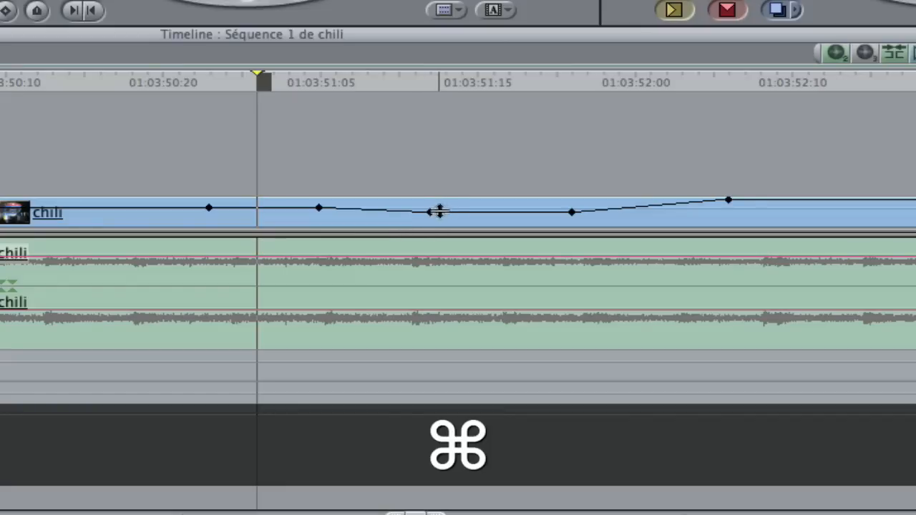
pyautogui.moveTo(451, 211); pyautogui.dragTo(524, 206)
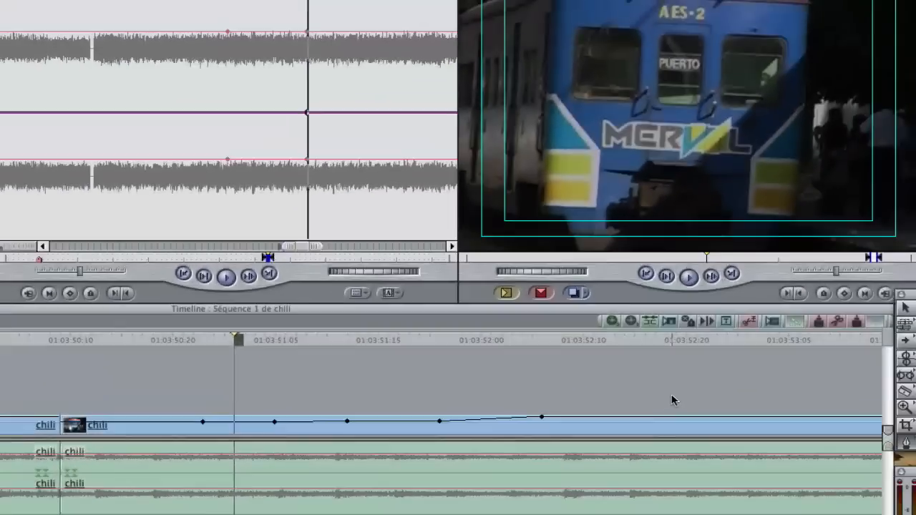
# Smooth the fourth opacity keyframe with the Pen Smooth tool and pull its incoming handle downward to bend the curve
pyautogui.press('p')
pyautogui.press('p')
pyautogui.press('p')
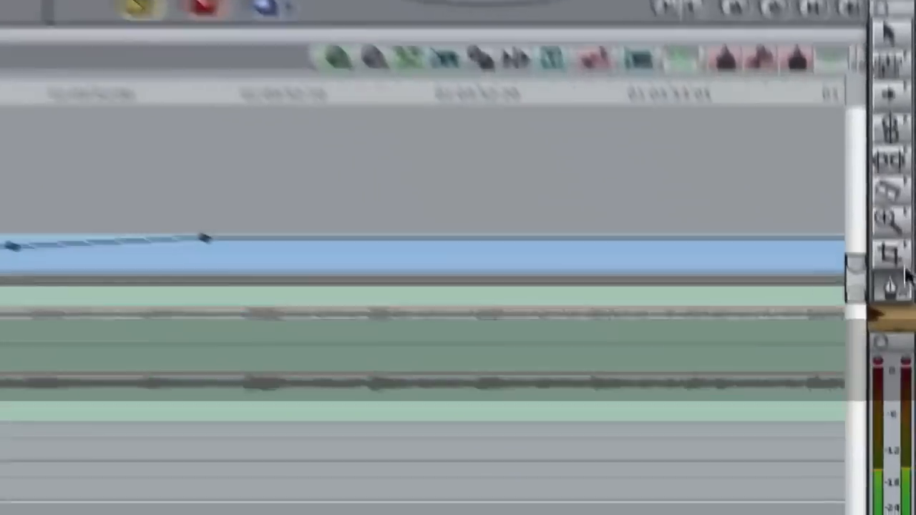
pyautogui.click(905, 441)
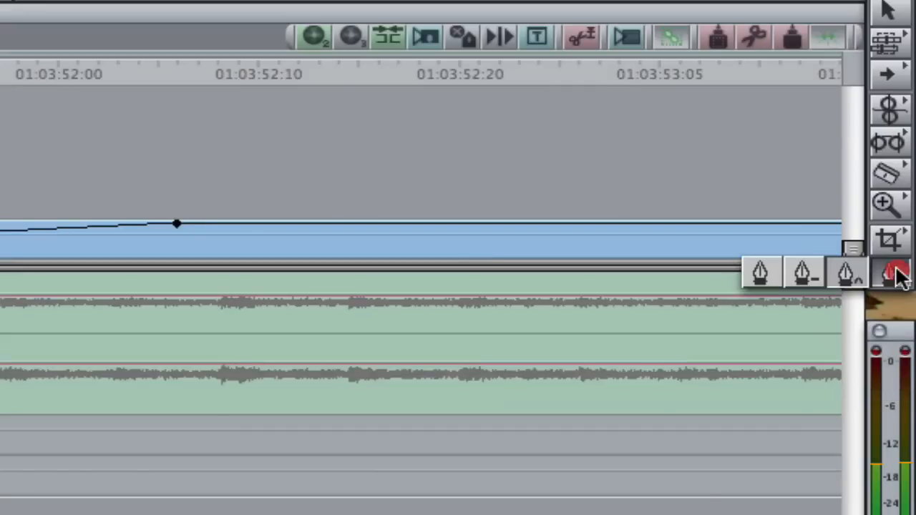
pyautogui.moveTo(898, 276); pyautogui.dragTo(850, 278)
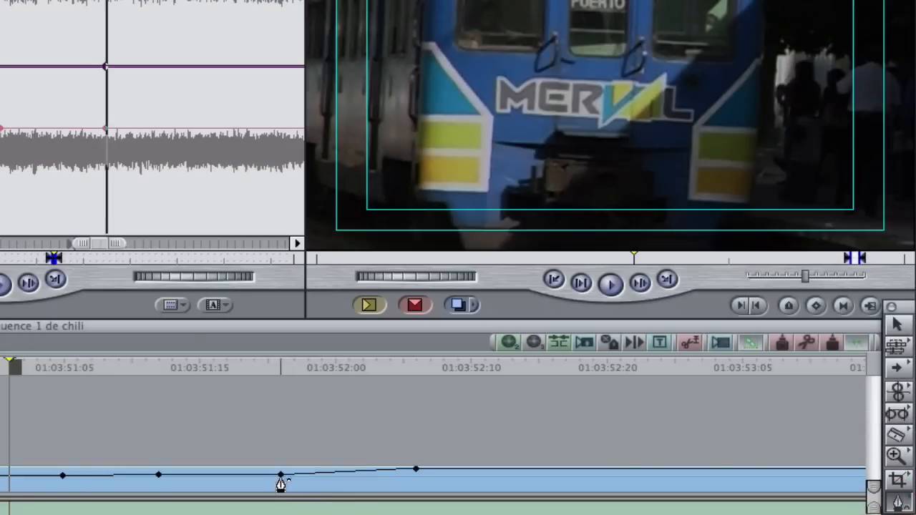
pyautogui.click(281, 479)
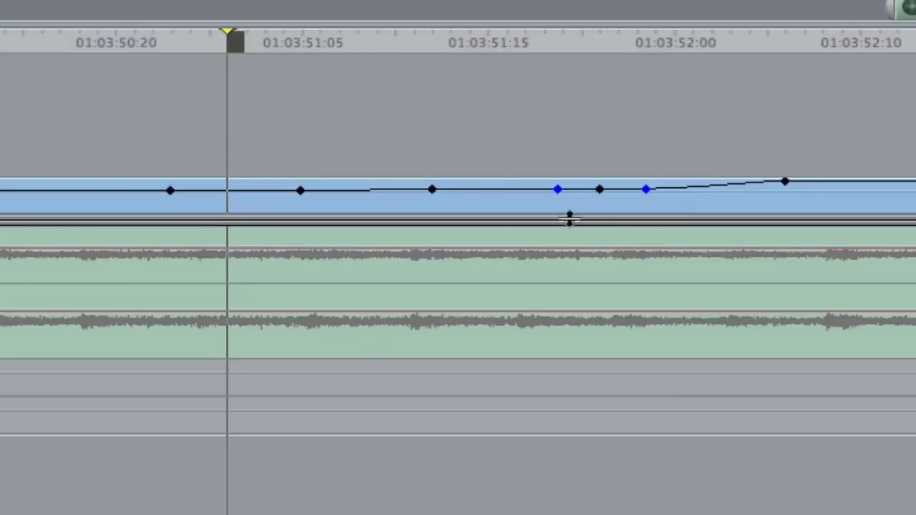
pyautogui.moveTo(557, 189); pyautogui.dragTo(556, 198)
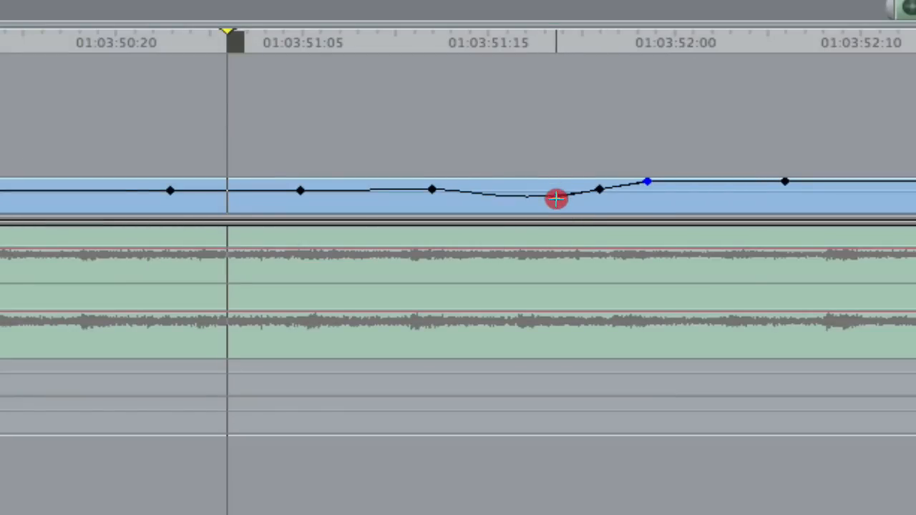
# Smooth the third and second opacity keyframes and pull their incoming handles down to form a wavy opacity curve
pyautogui.click(431, 190)
pyautogui.moveTo(399, 189); pyautogui.dragTo(399, 197)
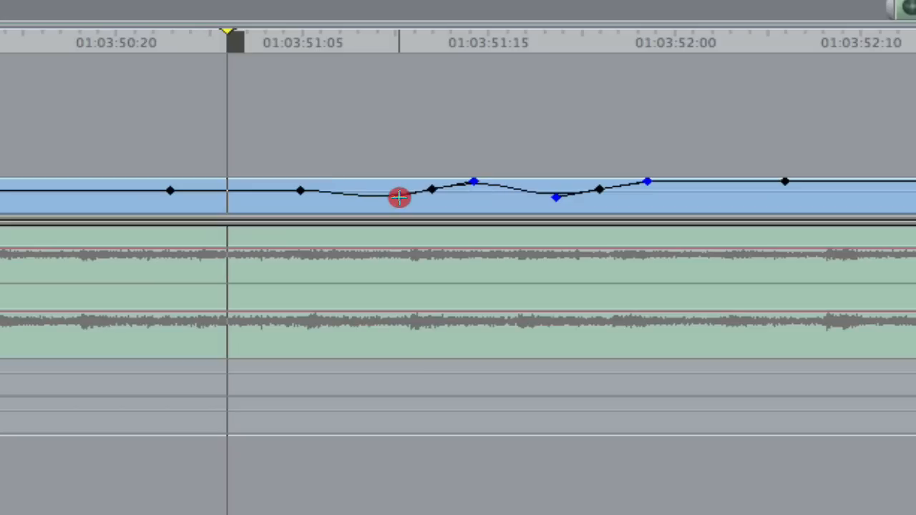
pyautogui.click(301, 191)
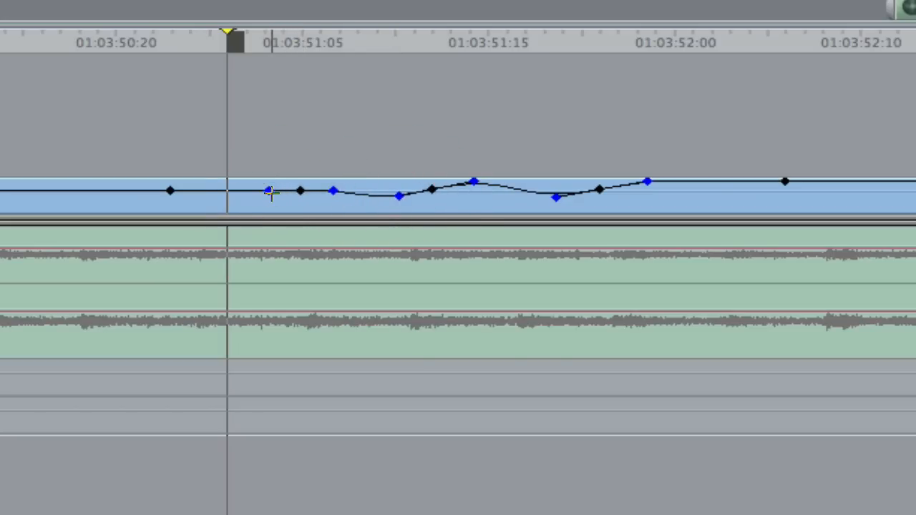
pyautogui.moveTo(269, 191); pyautogui.dragTo(267, 196)
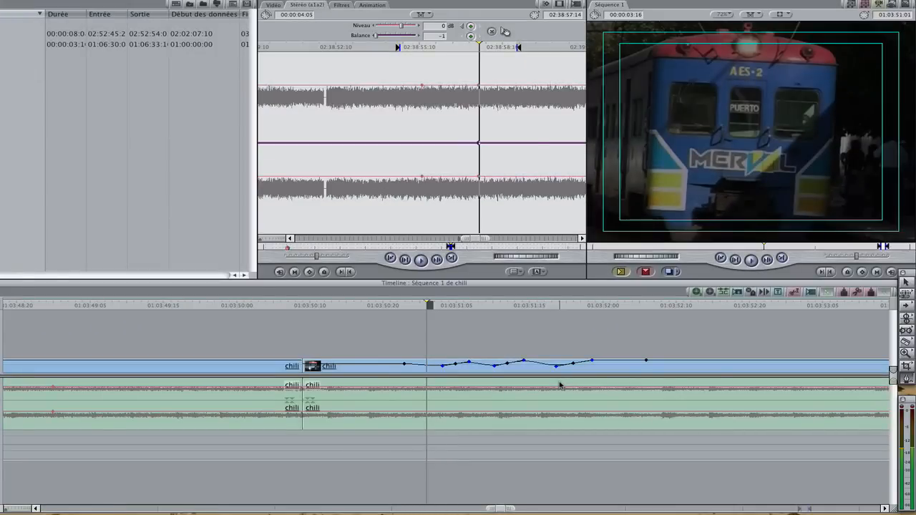
# Open the opacity-keyframed chili clip in the Viewer and deselect it in the timeline
pyautogui.doubleClick(545, 369)
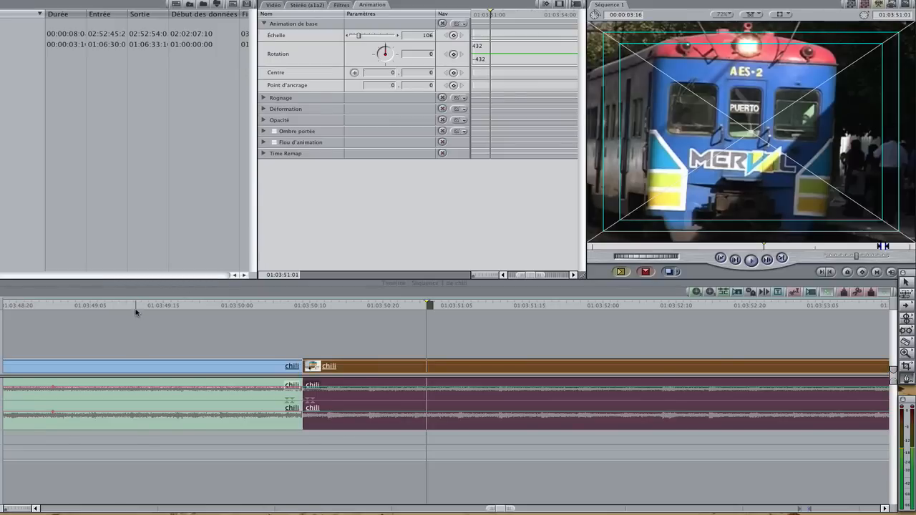
pyautogui.click(441, 392)
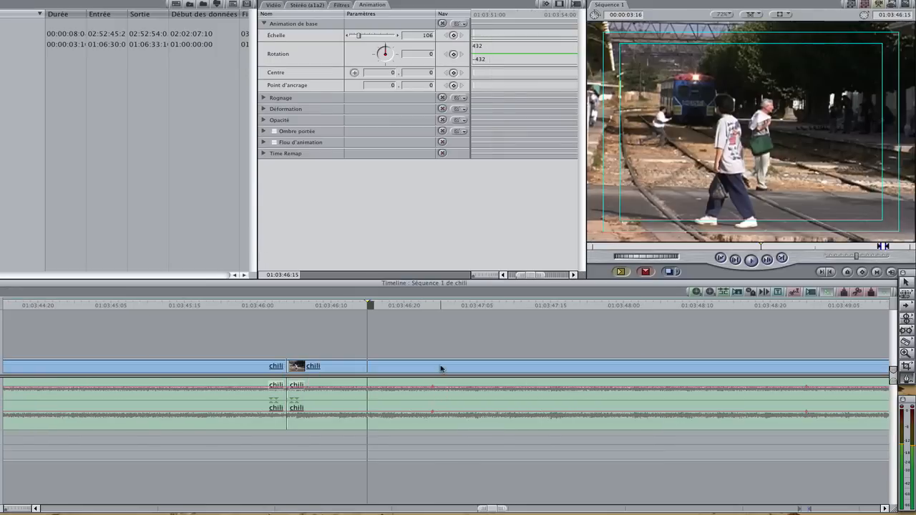
pyautogui.click(441, 368)
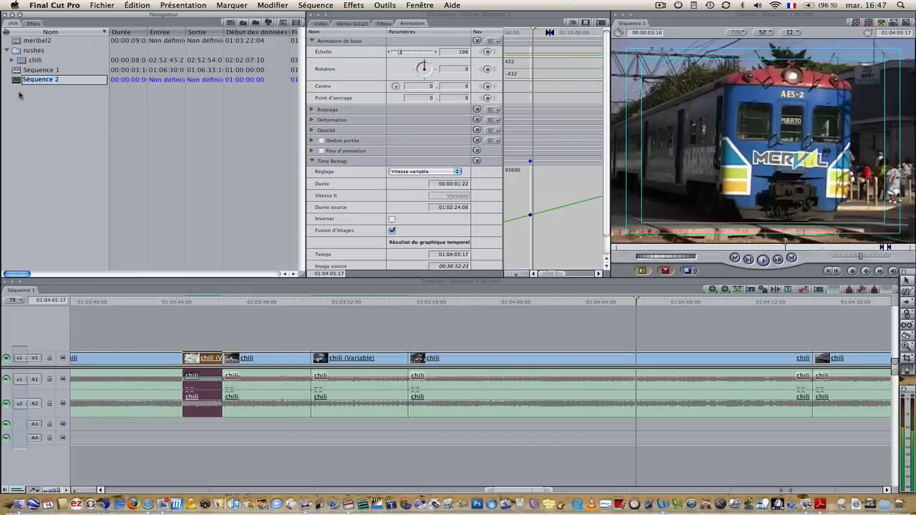
# Open Séquence 2, load the meribel2 clip in the Viewer and insert it at the start of the sequence
pyautogui.doubleClick(17, 80)
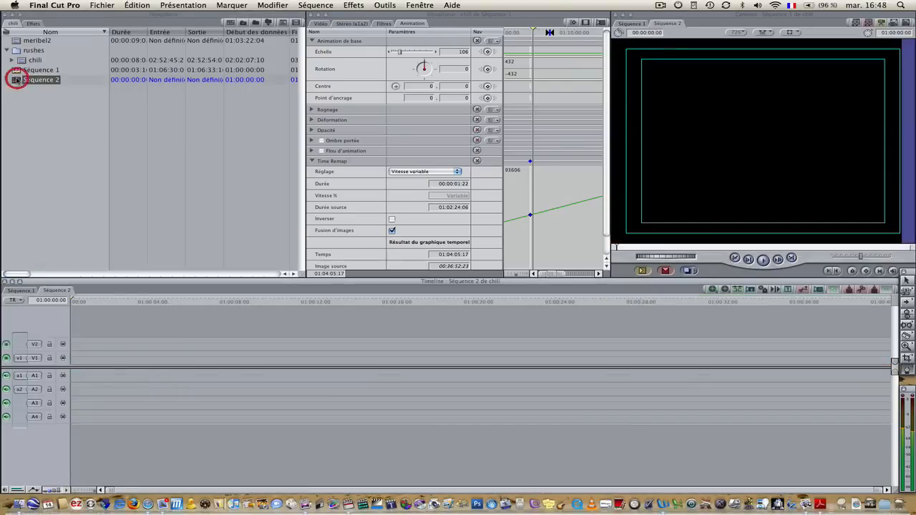
pyautogui.doubleClick(19, 43)
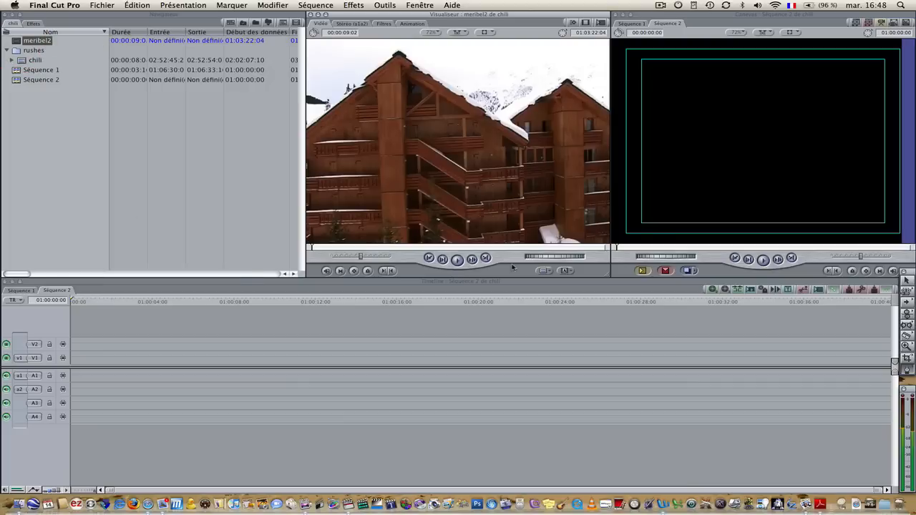
pyautogui.click(642, 271)
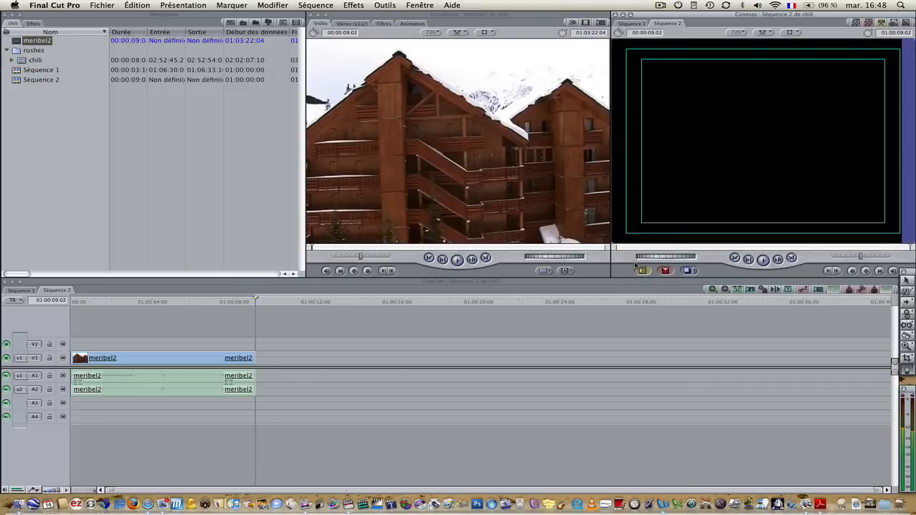
# Open the Animation settings of the timeline's meribel2 clip with the playhead at 01:00:05:10 and play the sequence
pyautogui.click(180, 309)
pyautogui.doubleClick(143, 359)
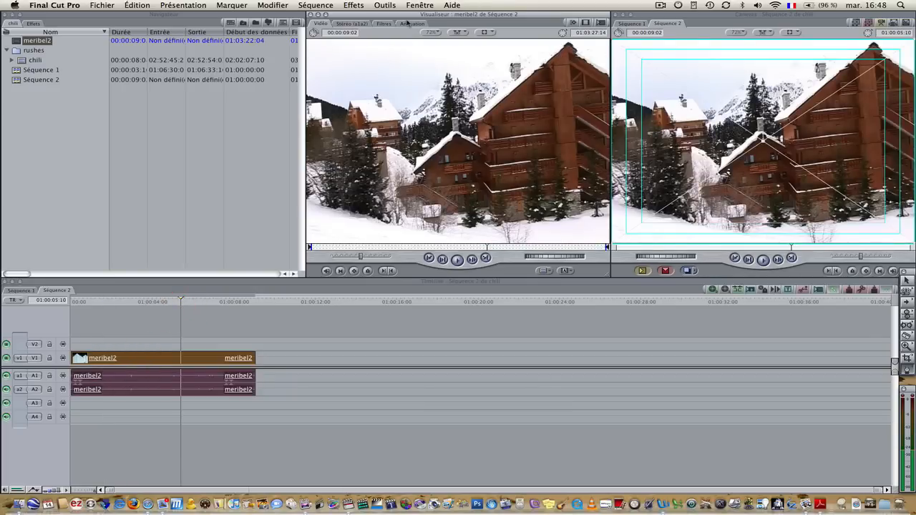
pyautogui.click(409, 23)
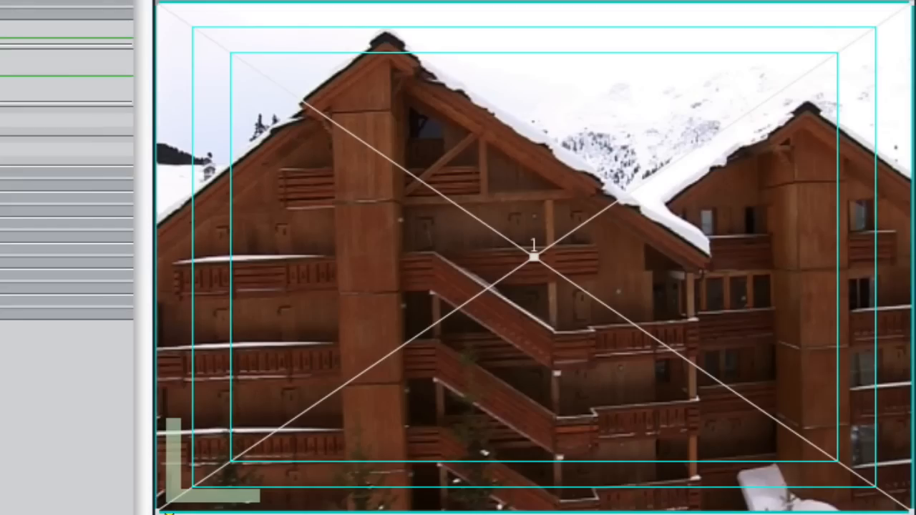
pyautogui.press('space')
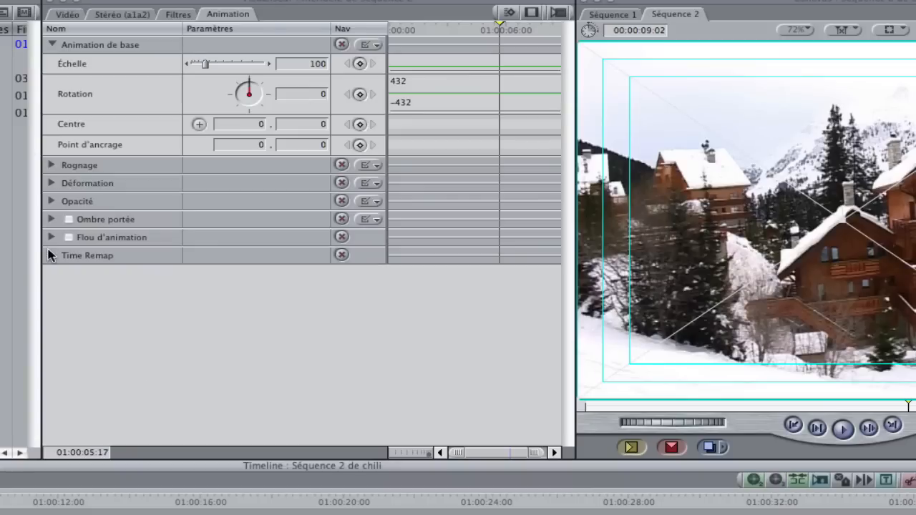
# Expand the clip's Time Remap settings and set Réglage to Vitesse variable
pyautogui.click(50, 255)
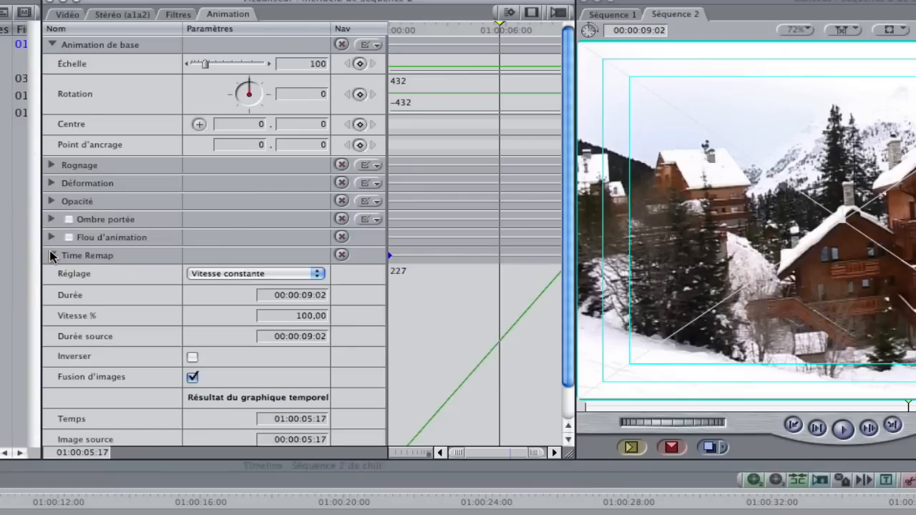
pyautogui.click(320, 276)
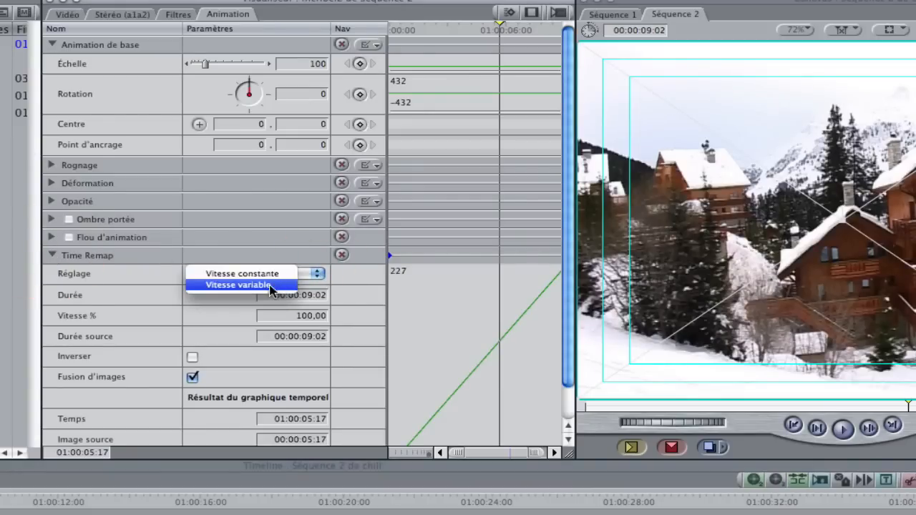
pyautogui.click(243, 284)
# Enlarge the Viewer window in width and height to show the whole Time Remap graph
pyautogui.moveTo(573, 450); pyautogui.dragTo(718, 449)
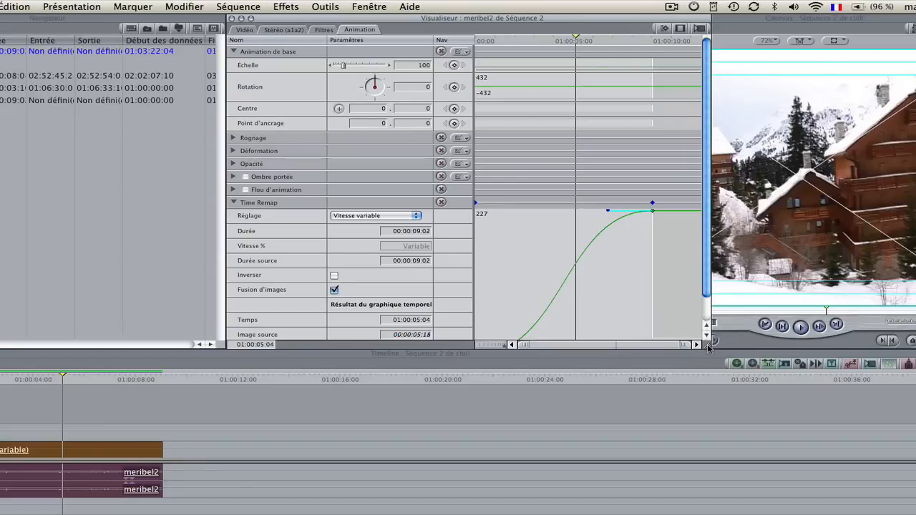
pyautogui.moveTo(708, 347); pyautogui.dragTo(701, 403)
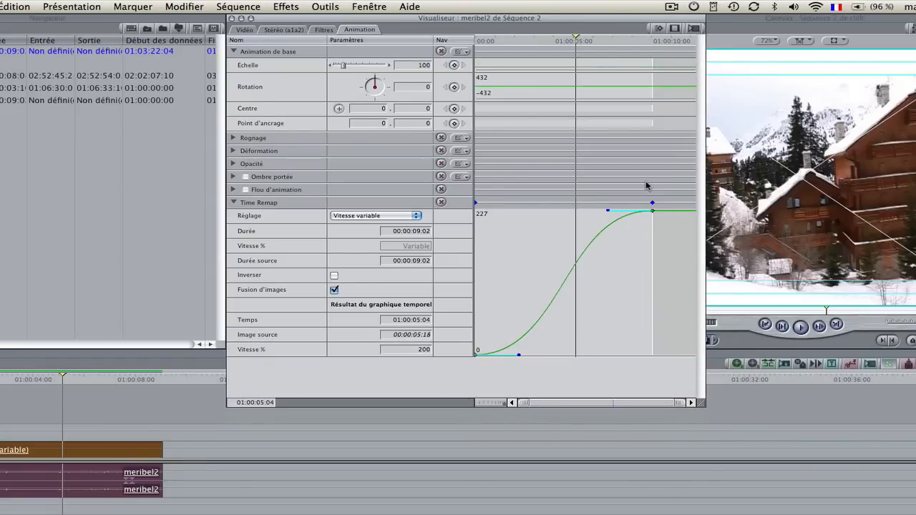
pyautogui.moveTo(895, 407); pyautogui.dragTo(781, 354)
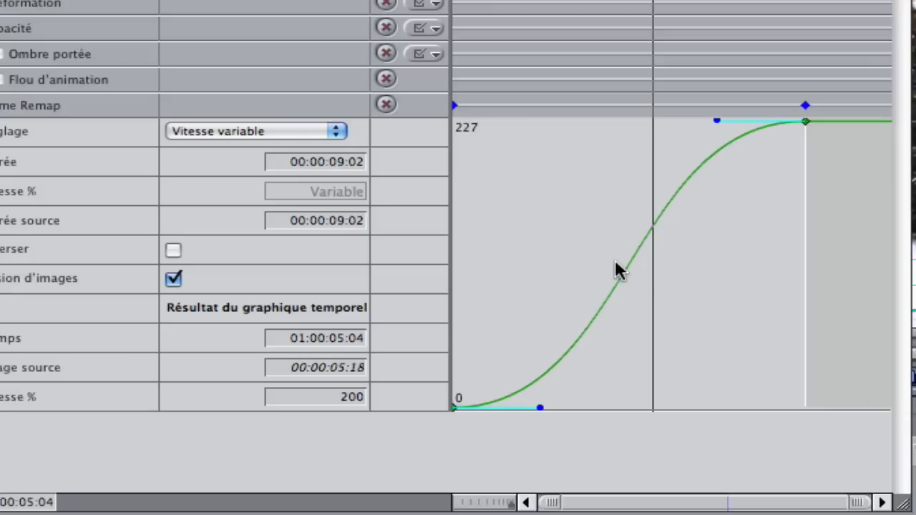
# Step the playhead back a few frames to the middle of the clip and add a keyframe to the Time Remap curve there
pyautogui.press('Left')
pyautogui.press('Left')
pyautogui.press('Left')
pyautogui.press('Left')
pyautogui.press('Left')
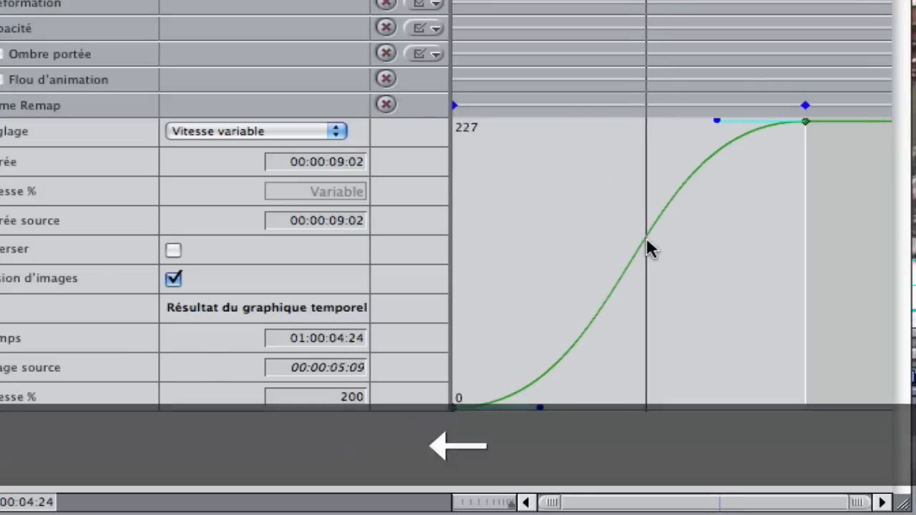
pyautogui.click(646, 241)
pyautogui.click(646, 237)
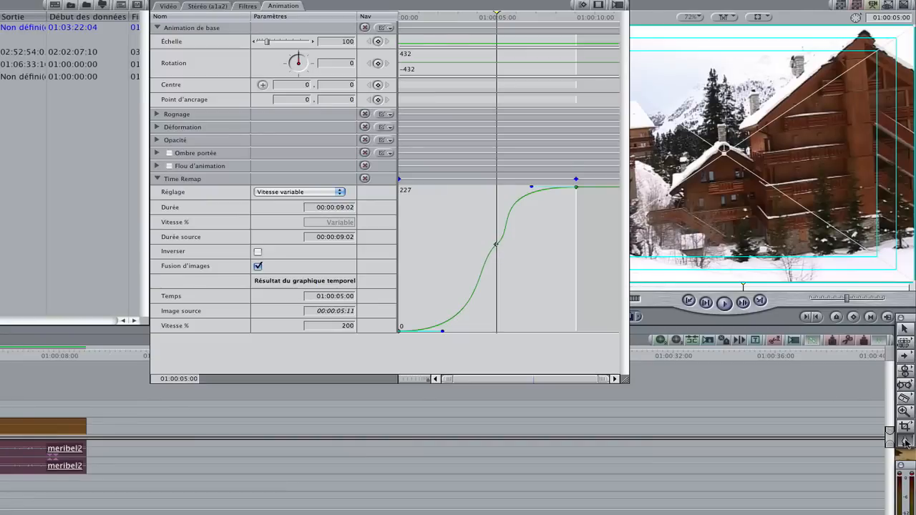
# Smooth the Time Remap keyframe at 01:00:05:00 with the Pen Smooth tool and tilt its outgoing handle slightly upward
pyautogui.moveTo(905, 443); pyautogui.dragTo(889, 442)
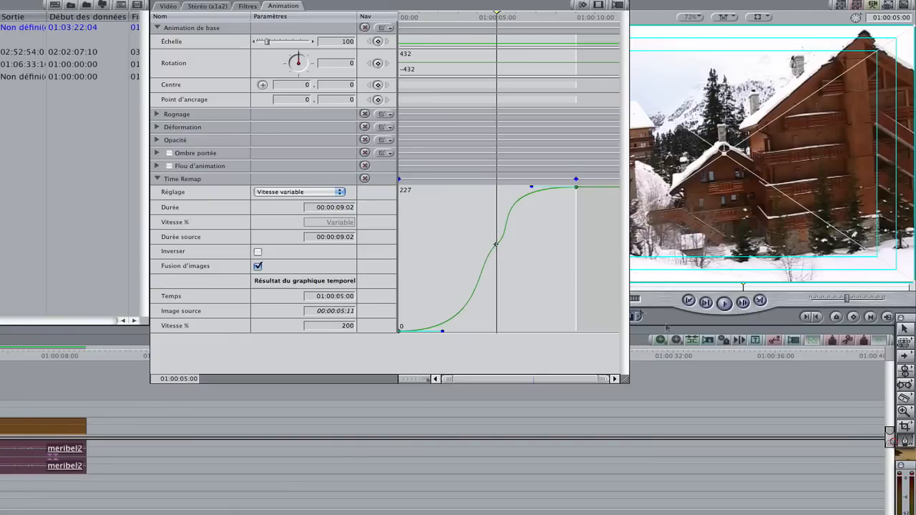
pyautogui.click(496, 248)
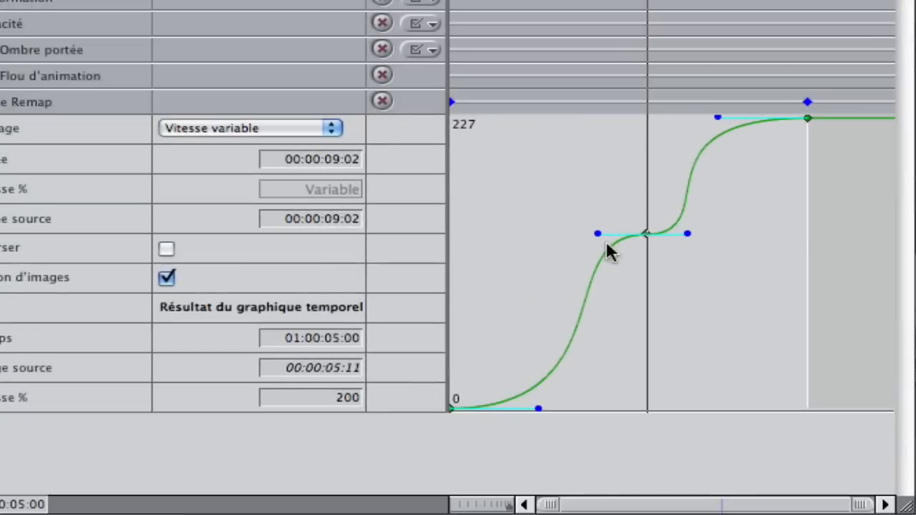
pyautogui.moveTo(685, 236); pyautogui.dragTo(691, 227)
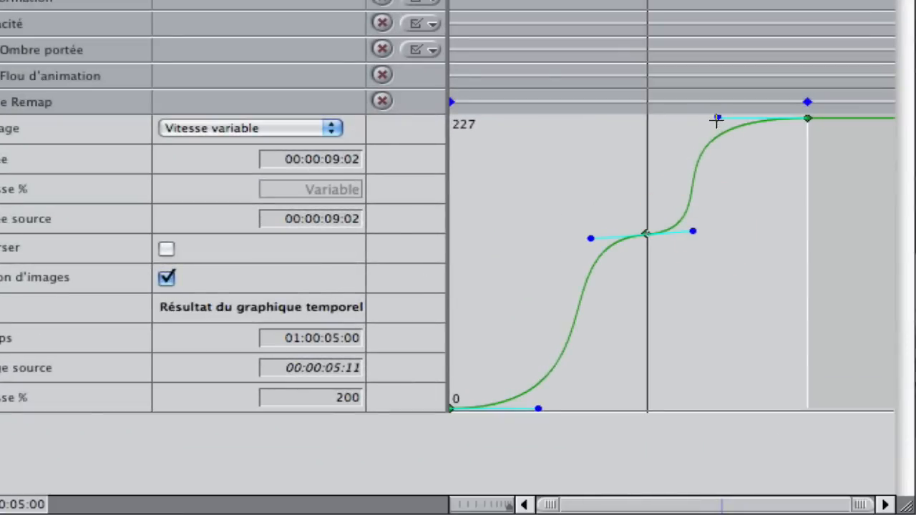
# Collapse the end keyframe's Bézier handle onto its point and convert the Time Remap curve's first keyframe to Coin
pyautogui.moveTo(717, 117); pyautogui.dragTo(807, 120)
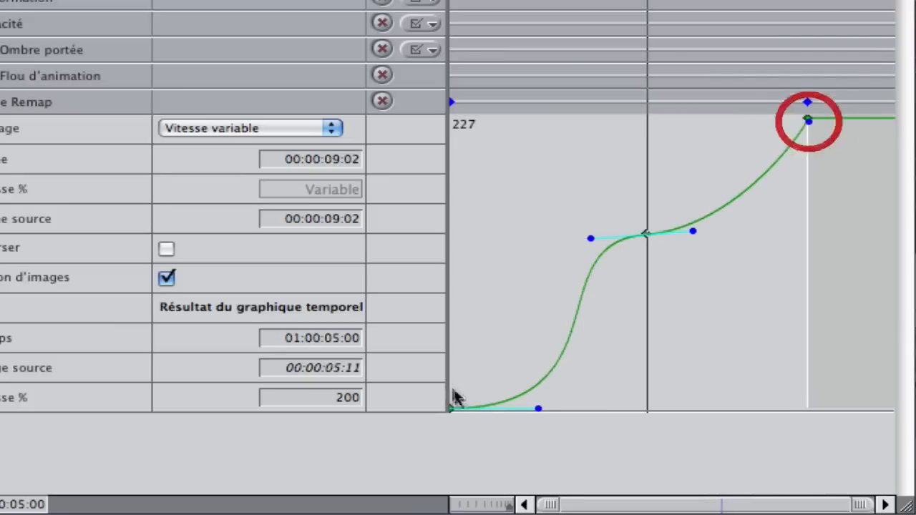
pyautogui.rightClick(448, 409)
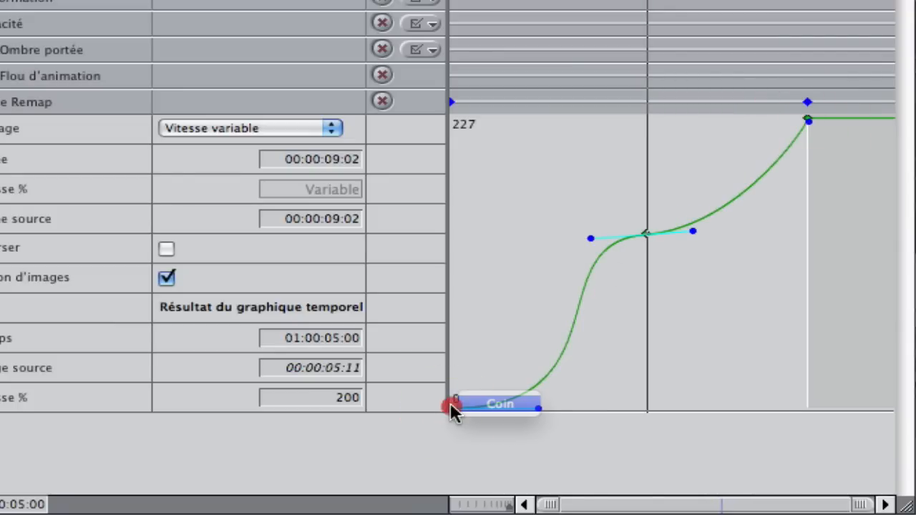
pyautogui.click(481, 403)
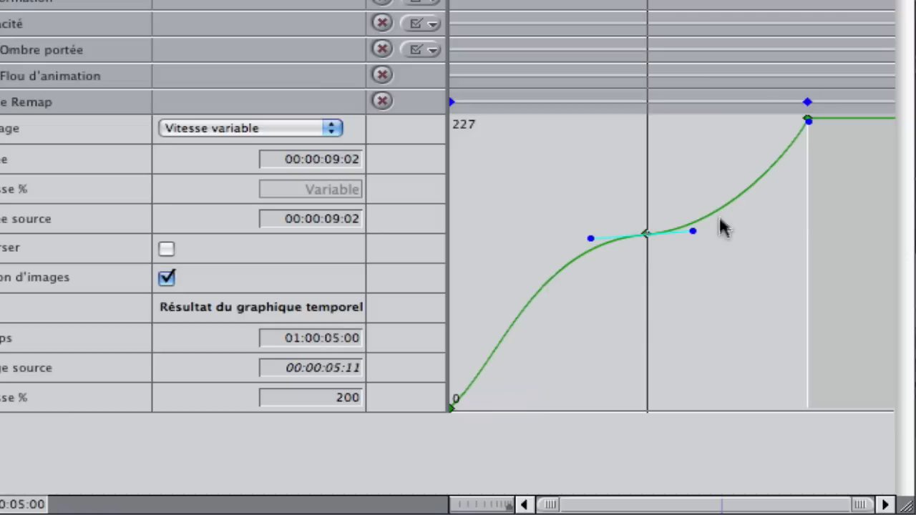
# Move the Viewer window beside the Canvas so both are visible, and play the variable-speed clip from its start
pyautogui.moveTo(695, 231); pyautogui.dragTo(696, 232)
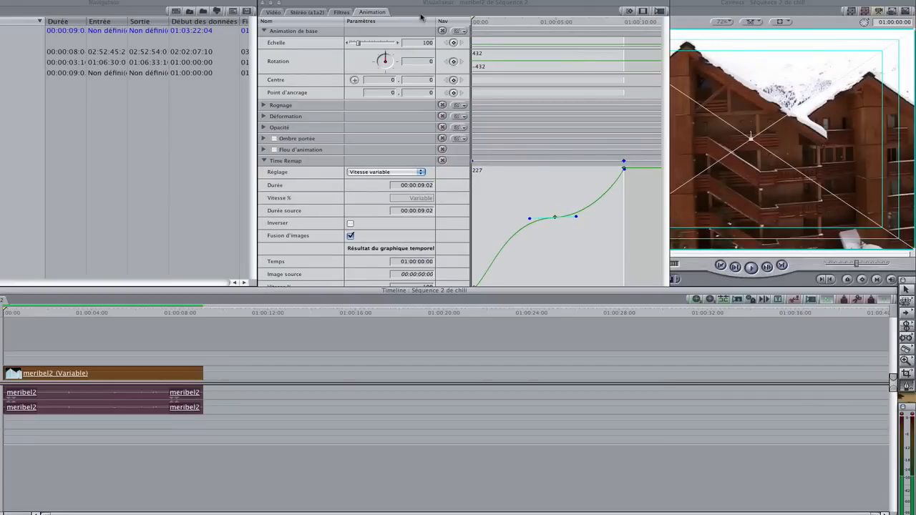
pyautogui.moveTo(422, 4); pyautogui.dragTo(248, 4)
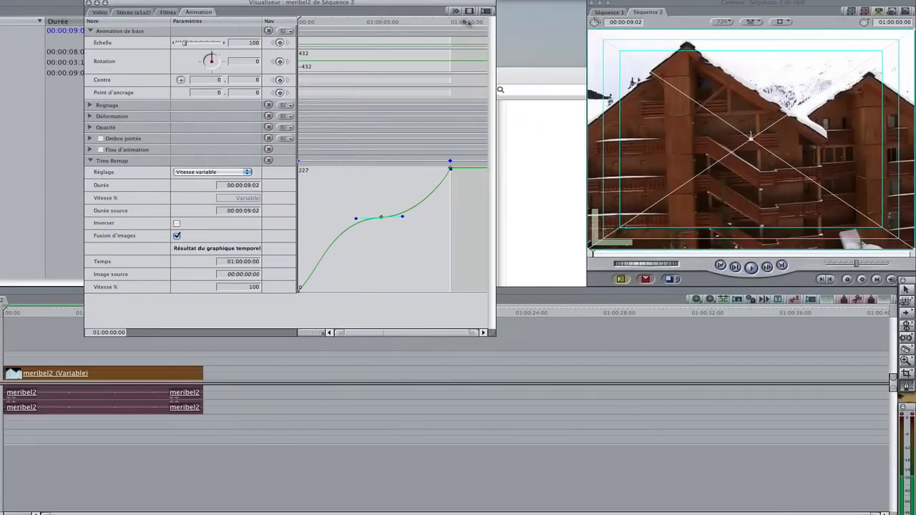
pyautogui.moveTo(440, 5); pyautogui.dragTo(519, 6)
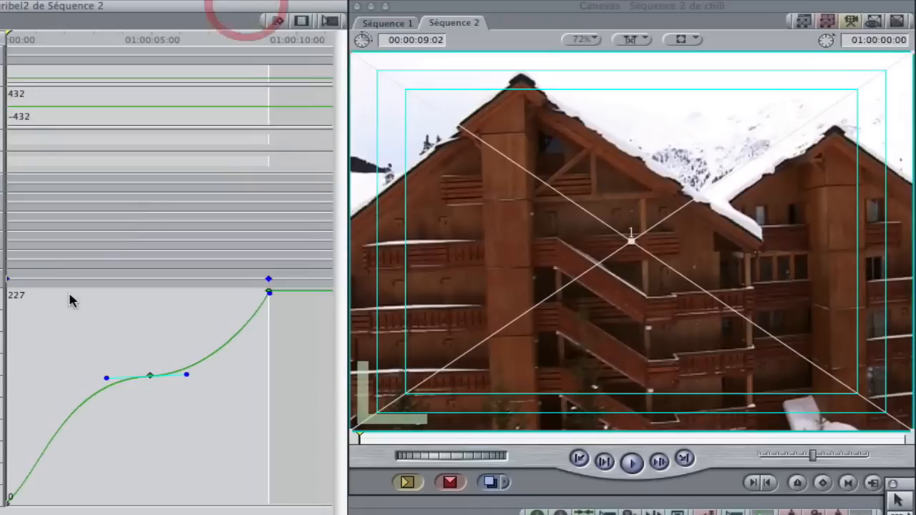
pyautogui.press('space')
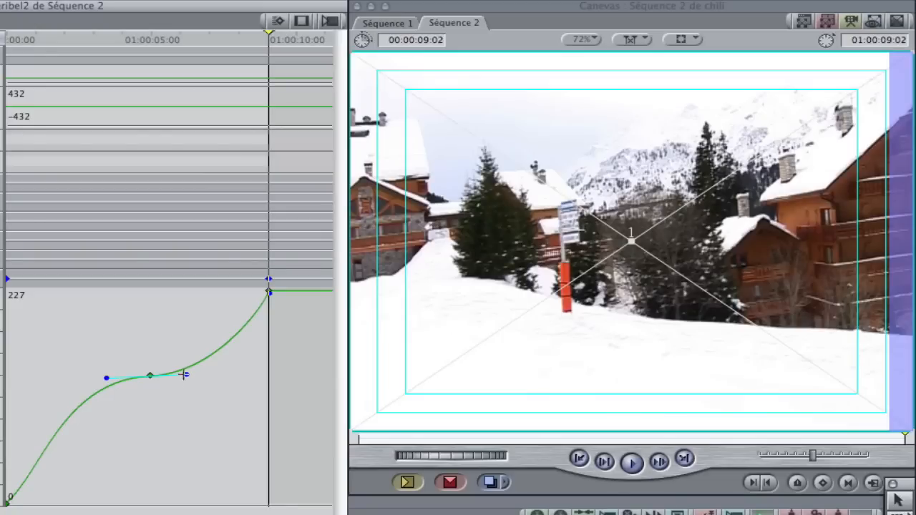
# Tilt the middle Time Remap keyframe's outgoing handle downward so the curve runs backwards there, and play the clip from its start
pyautogui.moveTo(187, 375); pyautogui.dragTo(189, 389)
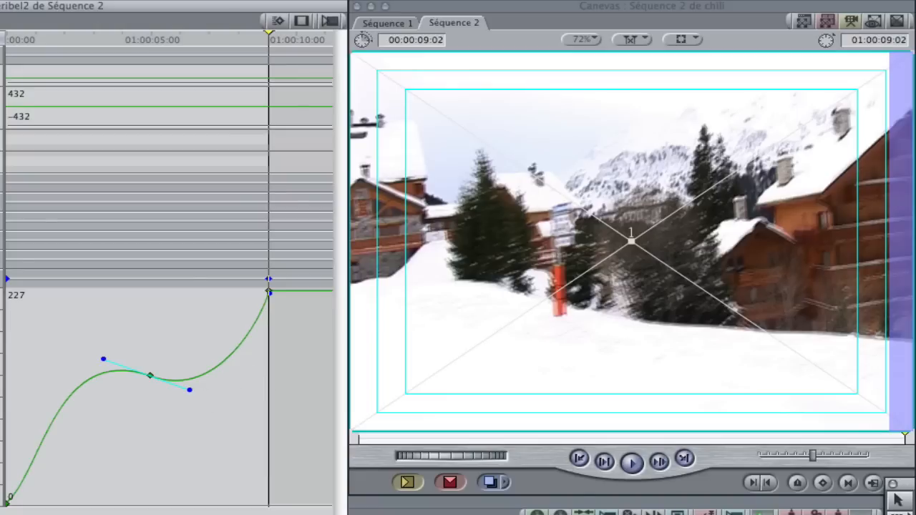
pyautogui.press('Home')
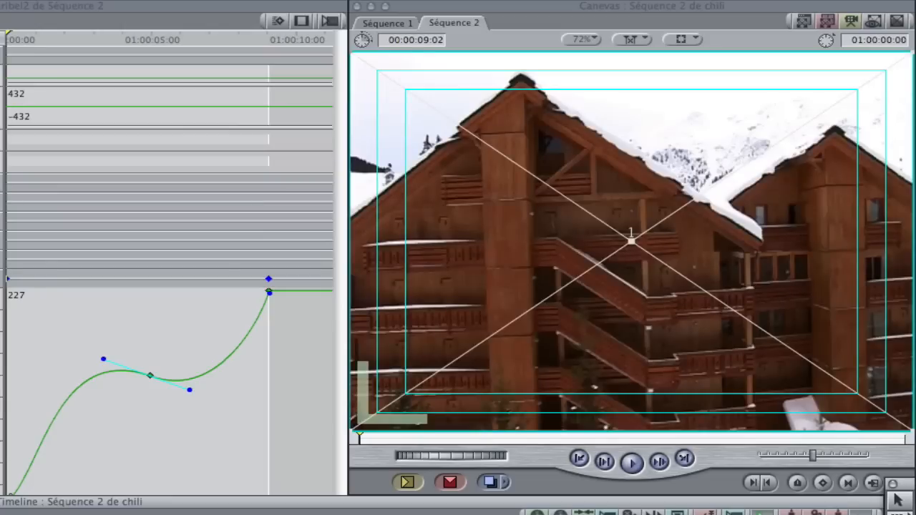
pyautogui.press('space')
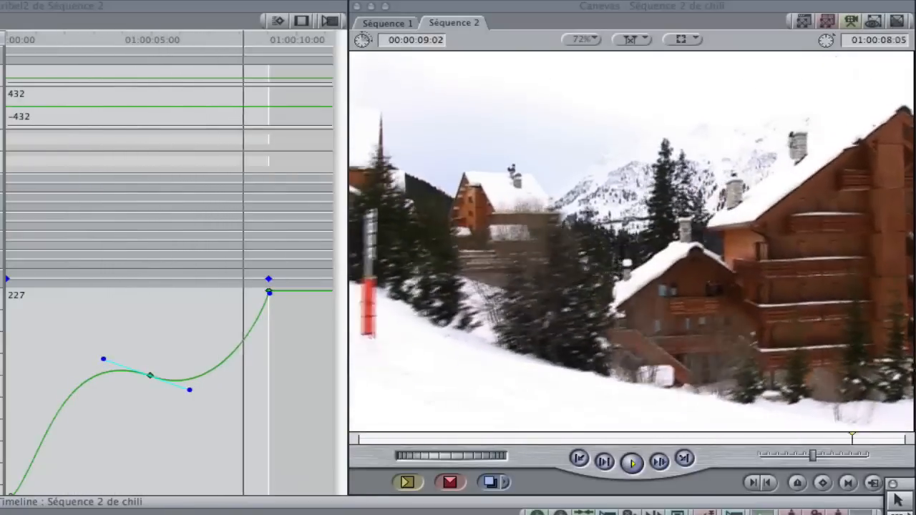
pyautogui.press('space')
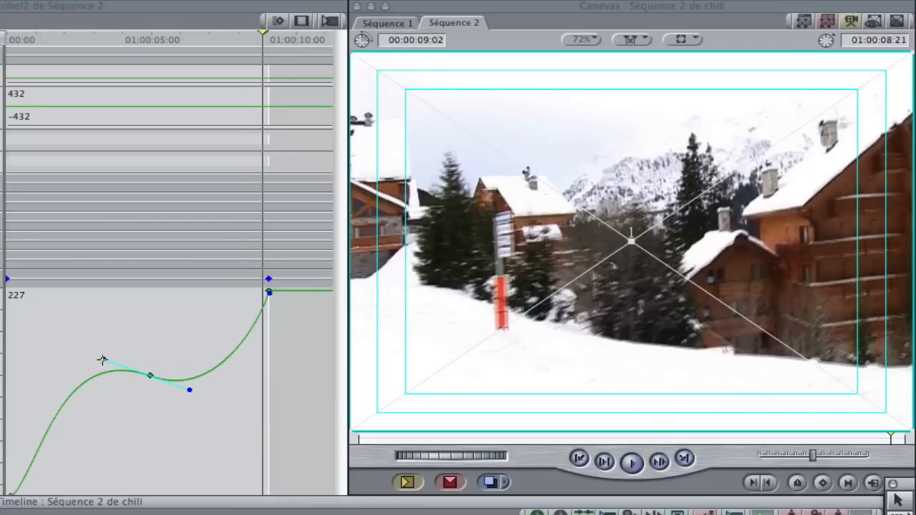
# Lengthen and level the middle Time Remap keyframe's handles for a long flat stretch, and play the clip from its start
pyautogui.moveTo(102, 360); pyautogui.dragTo(68, 377)
pyautogui.press('Home')
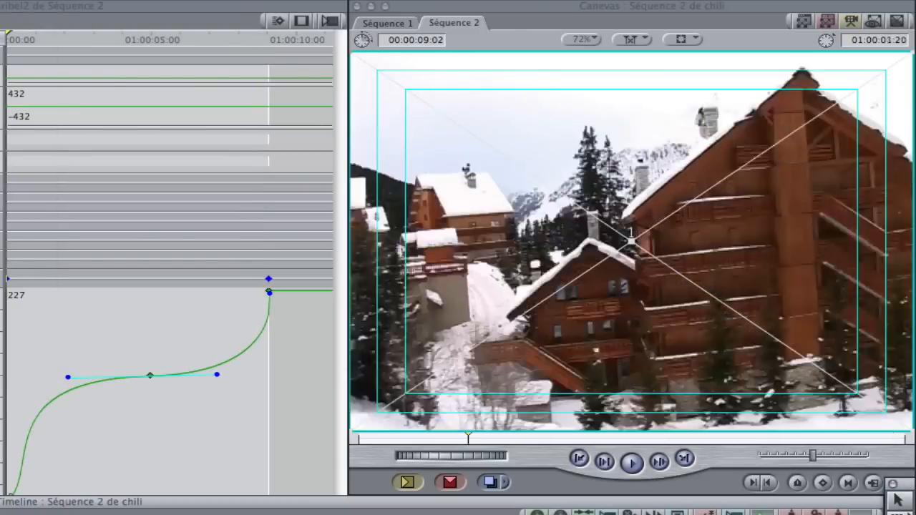
pyautogui.press('space')
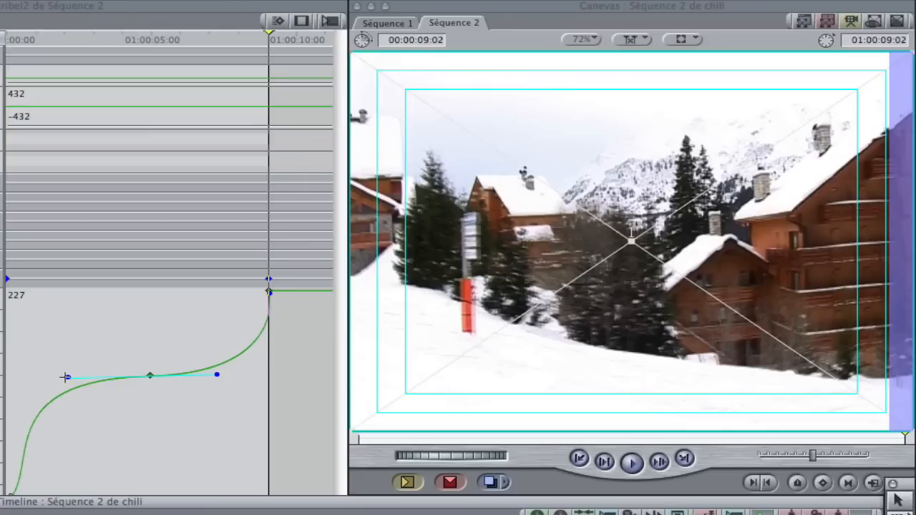
# Shorten the middle Time Remap keyframe's handles and keep them almost horizontal, and play the clip from its start
pyautogui.moveTo(65, 377); pyautogui.dragTo(116, 375)
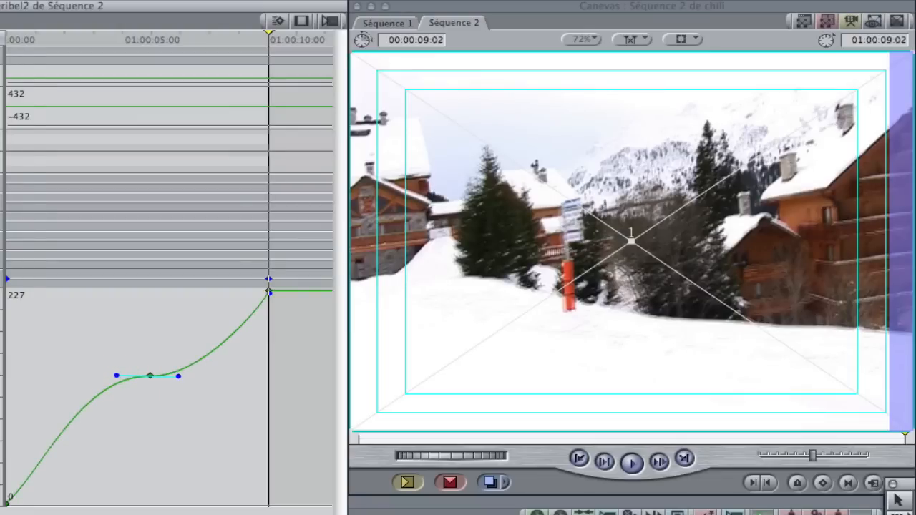
pyautogui.press('Home')
pyautogui.press('space')
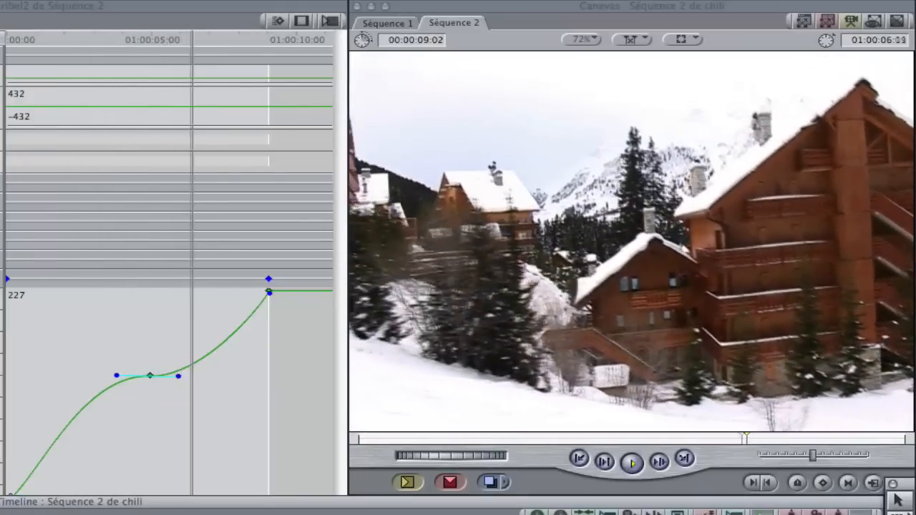
pyautogui.press('space')
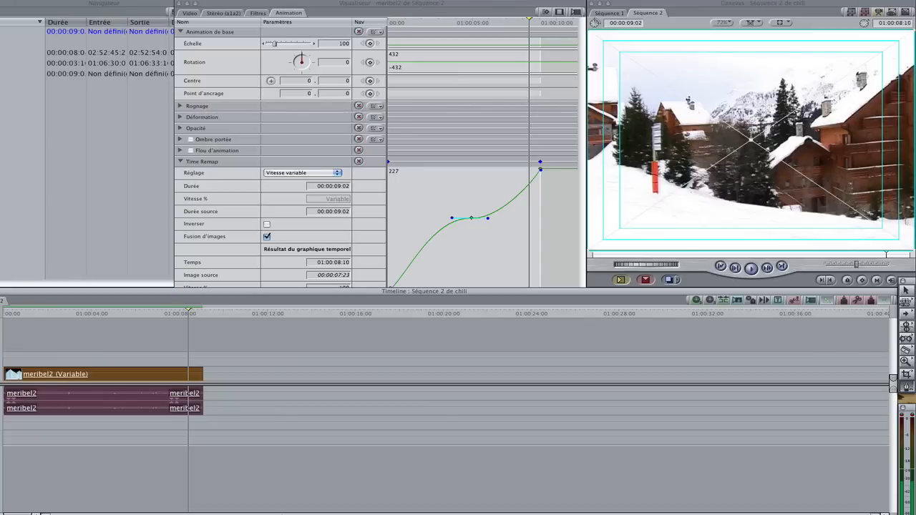
# Apply the non-FxPlug Flou gaussien video filter from the Flou bin to the meribel2 clip on V1
pyautogui.press('super+Tab')
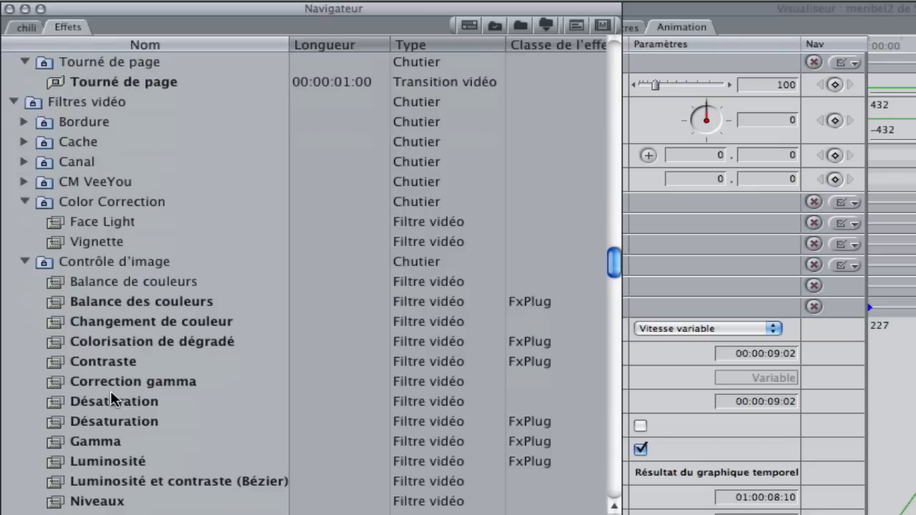
pyautogui.scroll(-3, 111, 390)
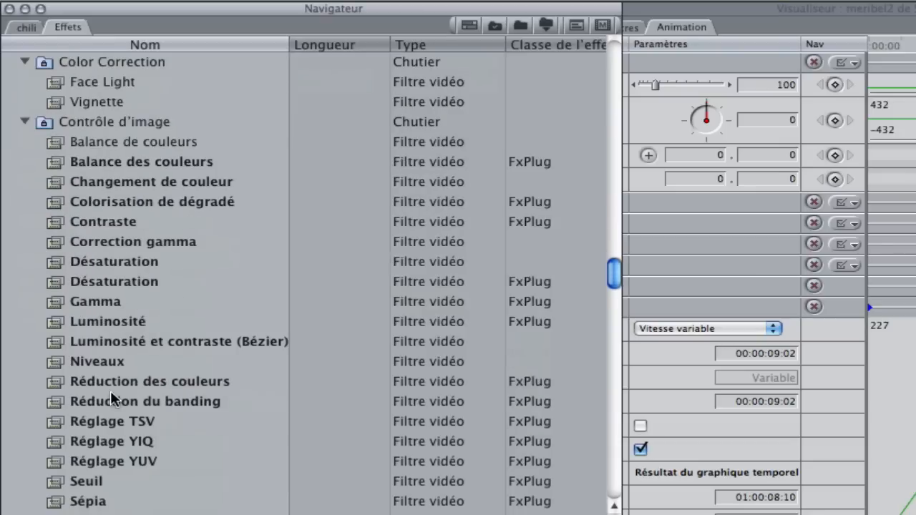
pyautogui.scroll(-6, 110, 390)
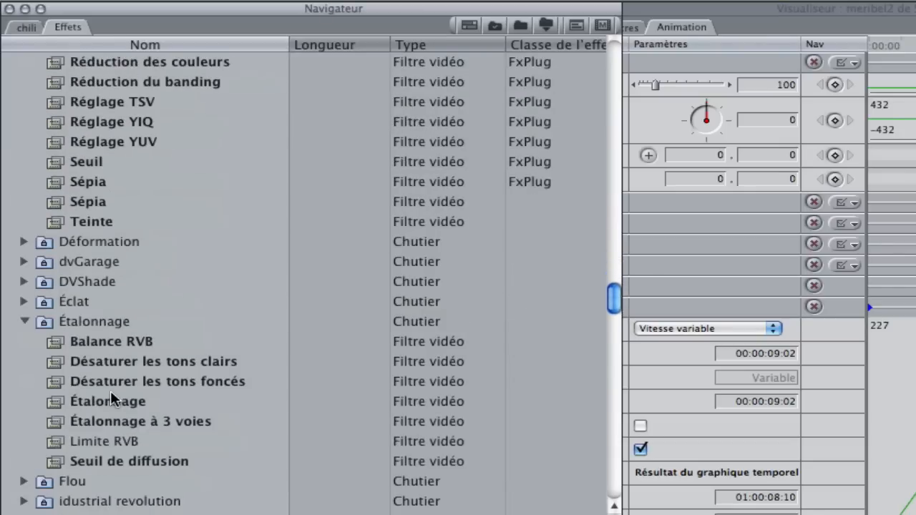
pyautogui.scroll(-2, 110, 390)
pyautogui.scroll(-2, 111, 390)
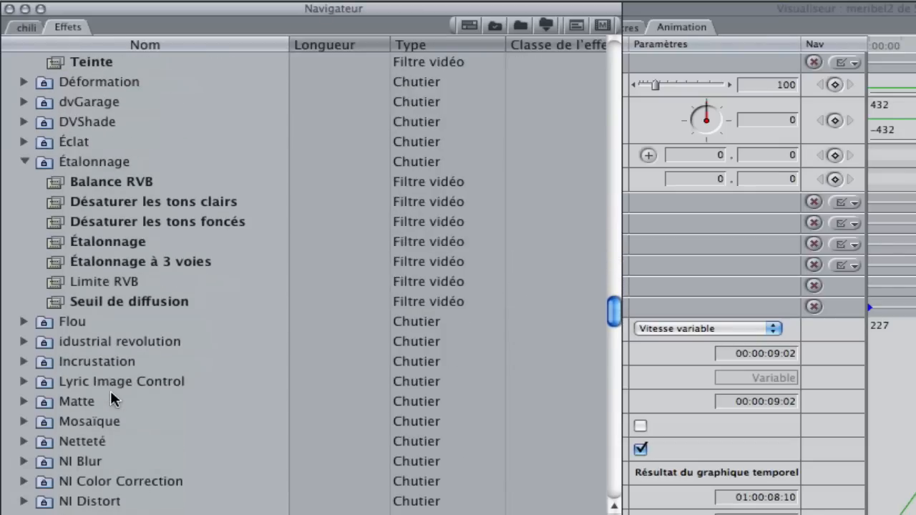
pyautogui.click(23, 322)
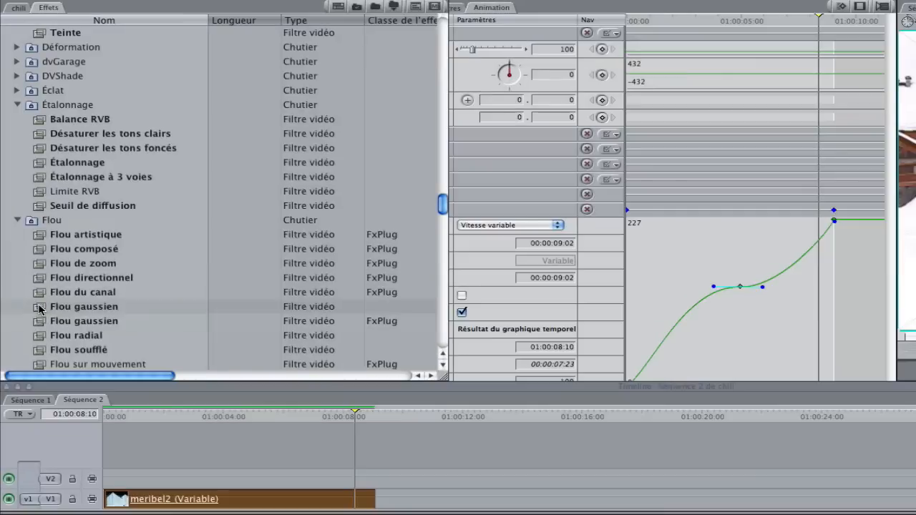
pyautogui.moveTo(86, 441); pyautogui.dragTo(222, 505)
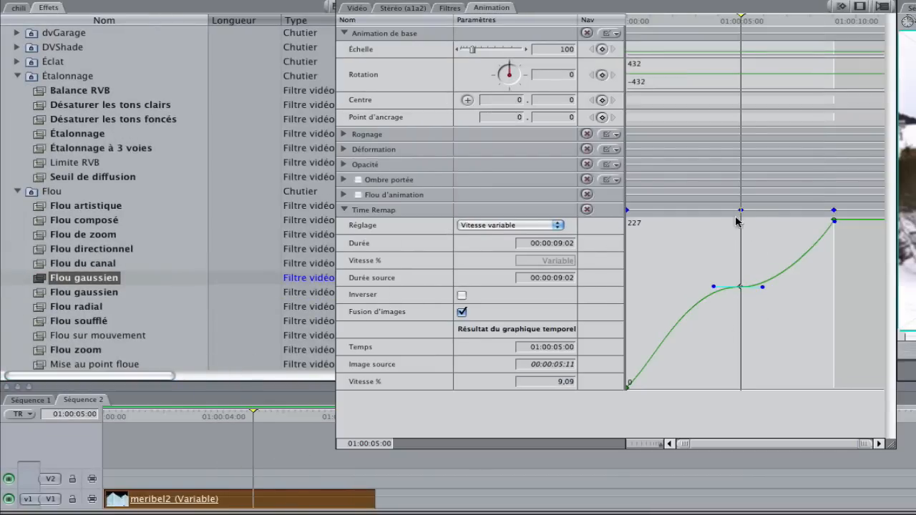
# Place the playhead at 01:00:05:00 and give the Flou gaussien filter a Radius keyframe of 0 at the clip's start
pyautogui.moveTo(742, 21)
pyautogui.mouseDown()
pyautogui.moveTo(695, 17)
pyautogui.moveTo(736, 29)
pyautogui.mouseUp()
pyautogui.click(447, 9)
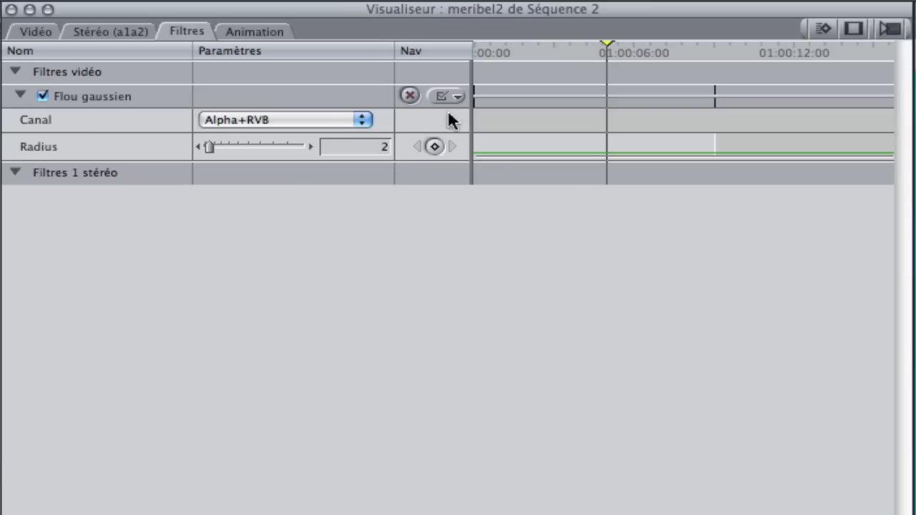
pyautogui.moveTo(475, 159); pyautogui.dragTo(475, 163)
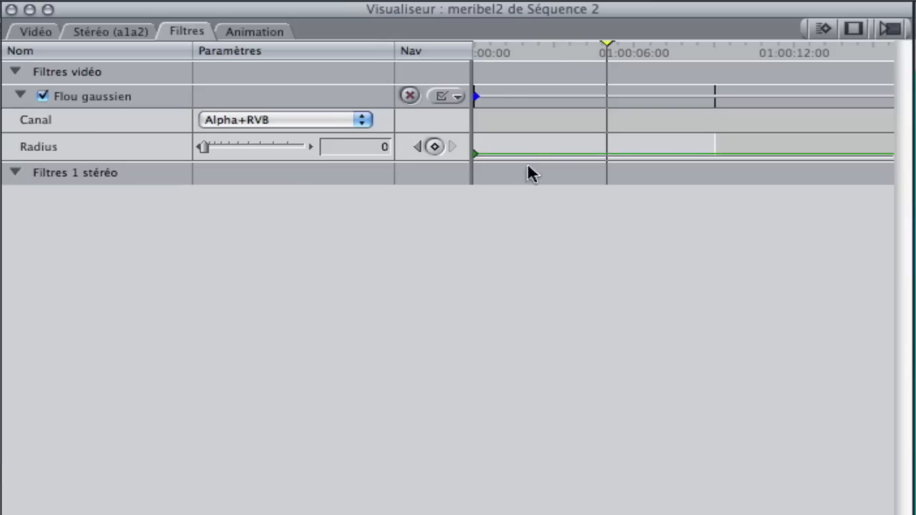
# Add Radius keyframes at the middle and end of the clip and smooth the middle one with Lissage
pyautogui.click(716, 158)
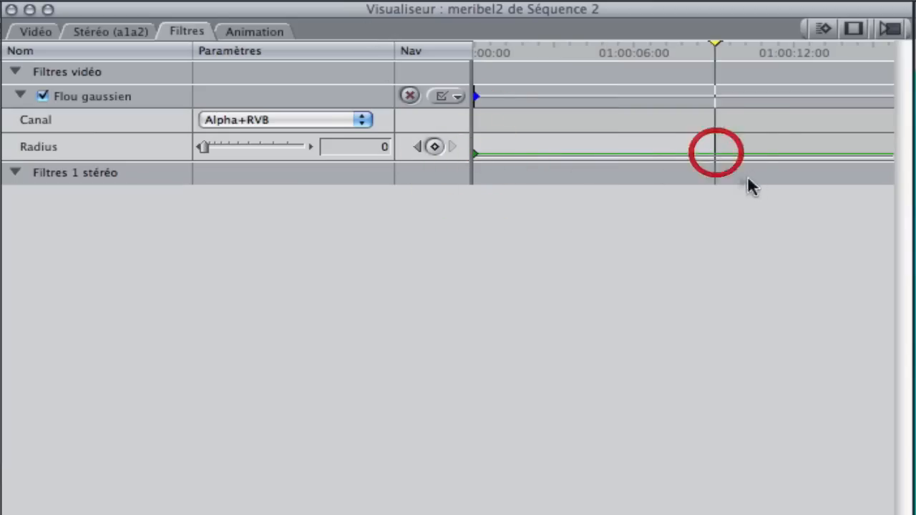
pyautogui.click(605, 156)
pyautogui.click(712, 156)
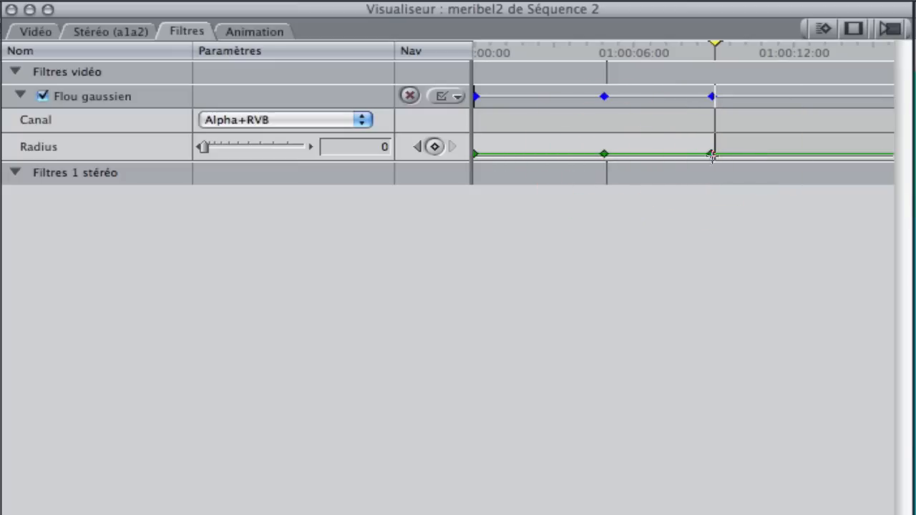
pyautogui.rightClick(600, 155)
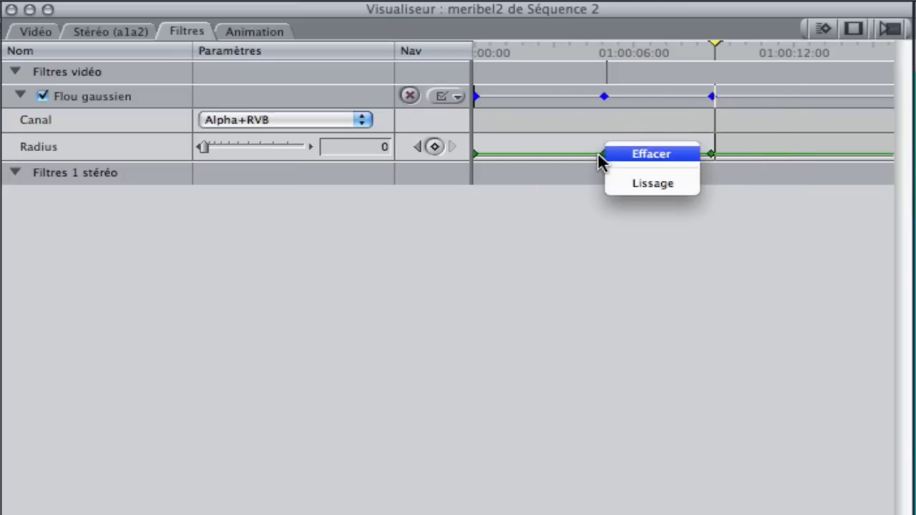
pyautogui.click(652, 185)
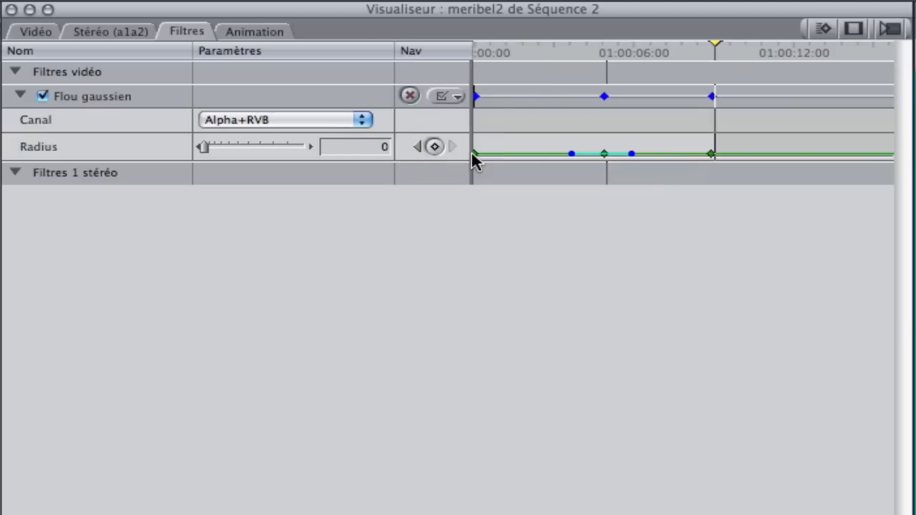
# Raise the first Radius keyframe to 42 and the last one to about the same level, and play the blurred clip
pyautogui.press('a')
pyautogui.moveTo(474, 152); pyautogui.dragTo(475, 136)
pyautogui.moveTo(711, 154); pyautogui.dragTo(711, 135)
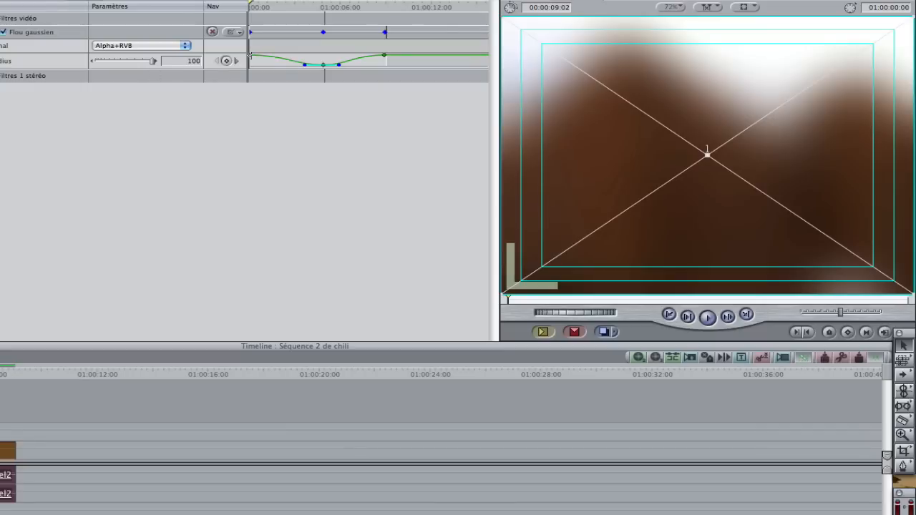
pyautogui.moveTo(250, 55); pyautogui.dragTo(250, 62)
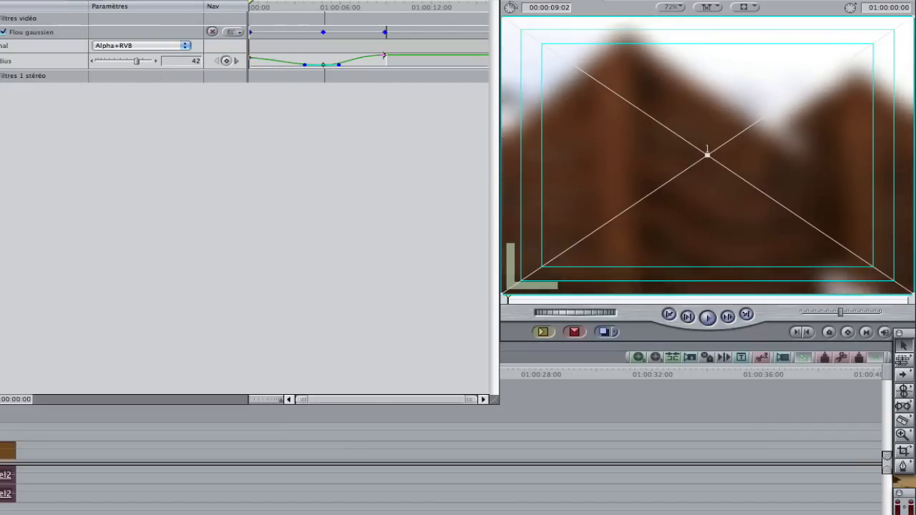
pyautogui.moveTo(383, 55); pyautogui.dragTo(384, 58)
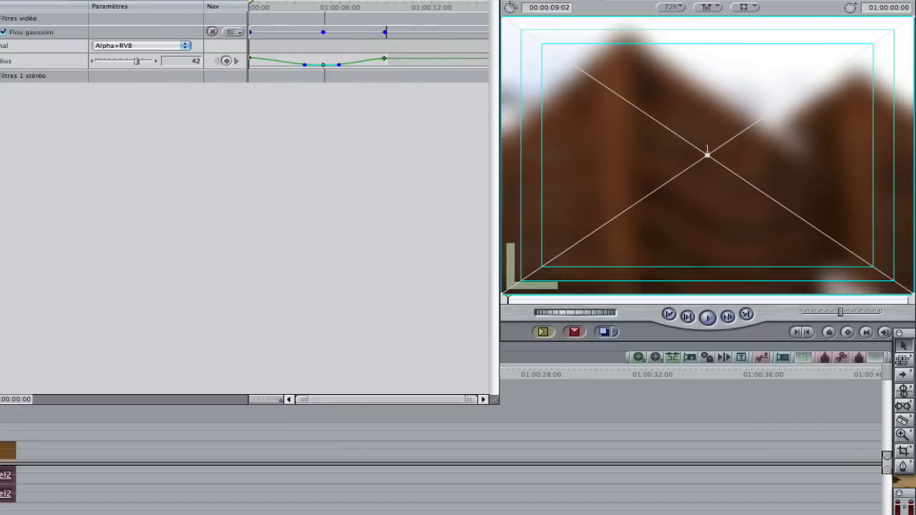
pyautogui.press('space')
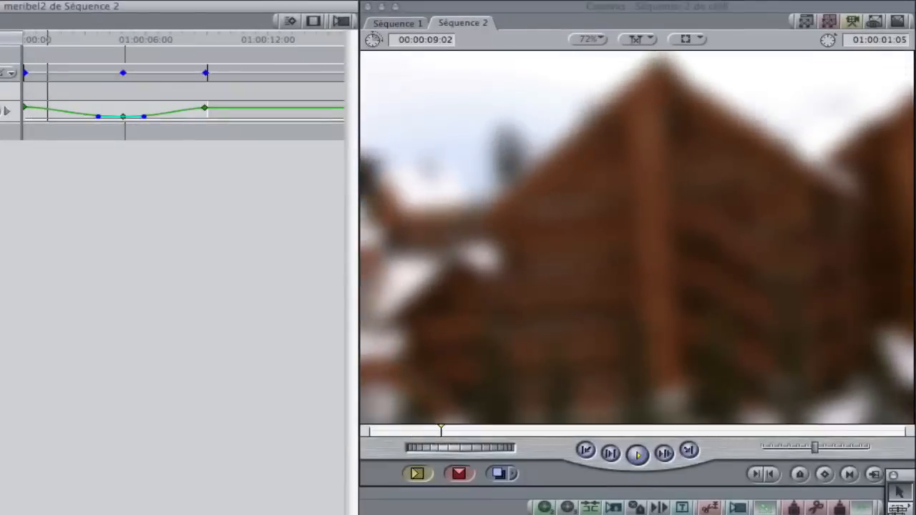